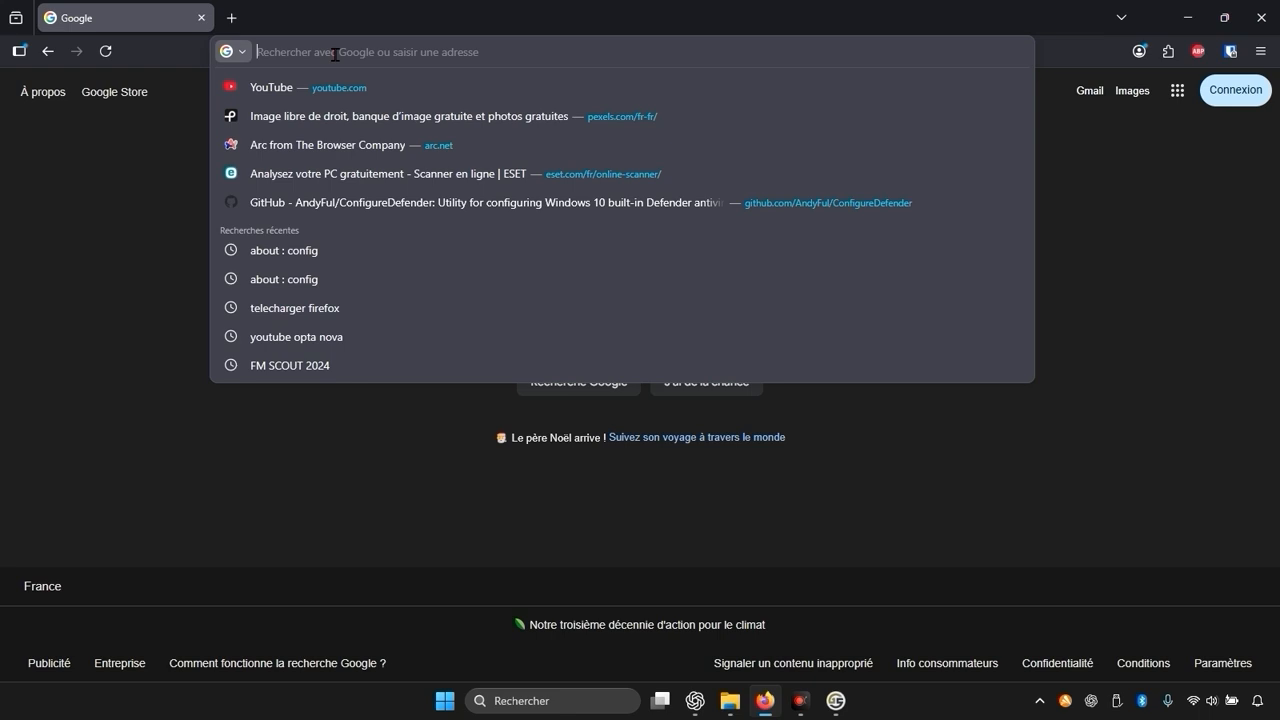
# Open the about:config page, accept the risk warning and show all advanced preferences
pyautogui.write('about')
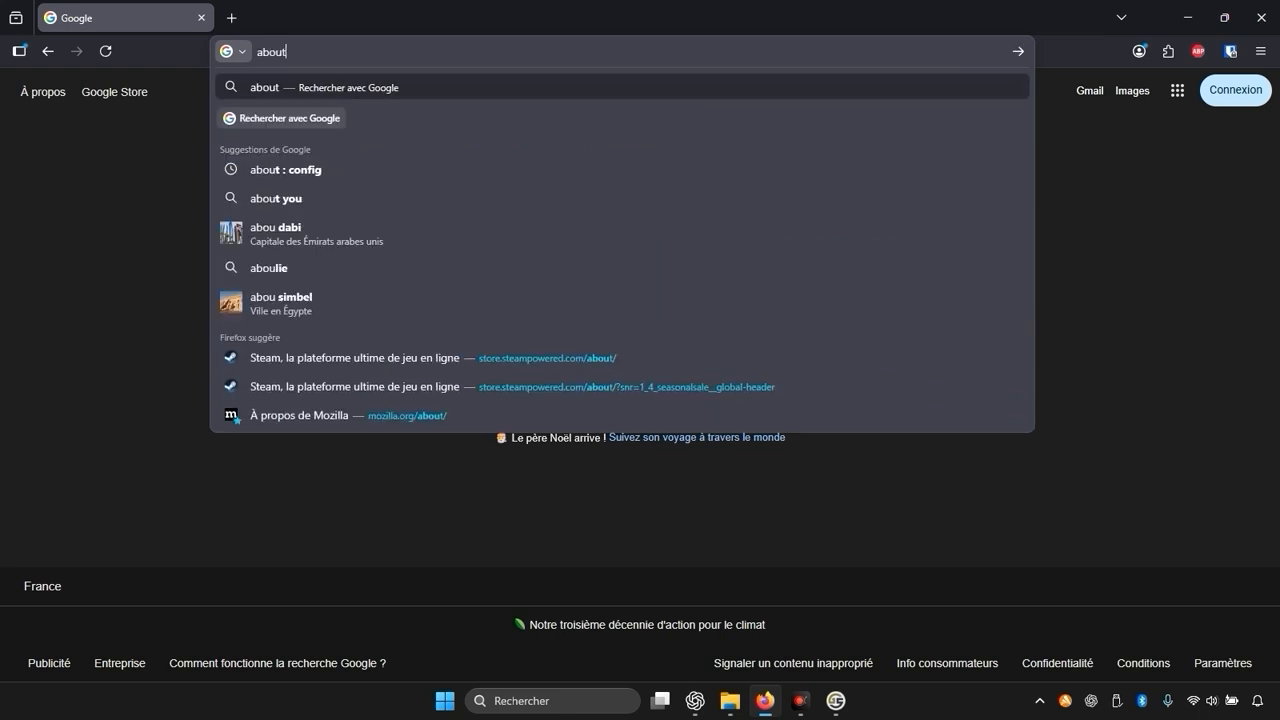
pyautogui.write(':conf')
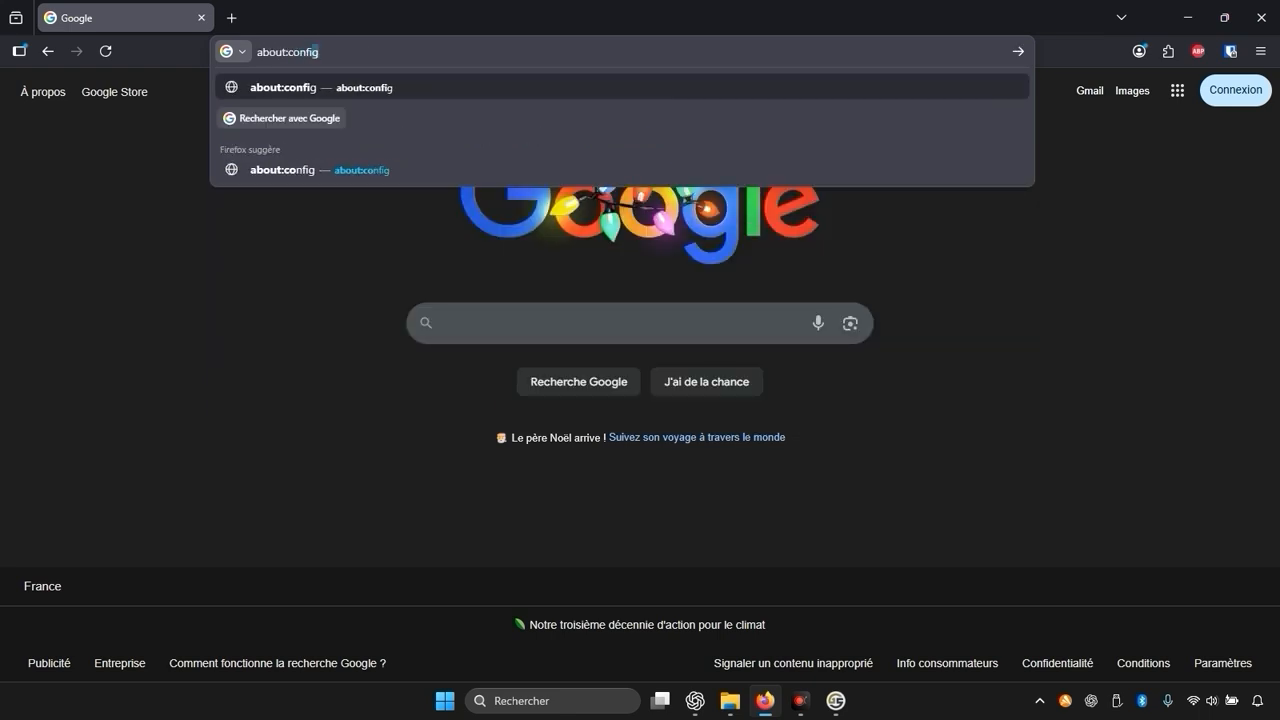
pyautogui.write('ig')
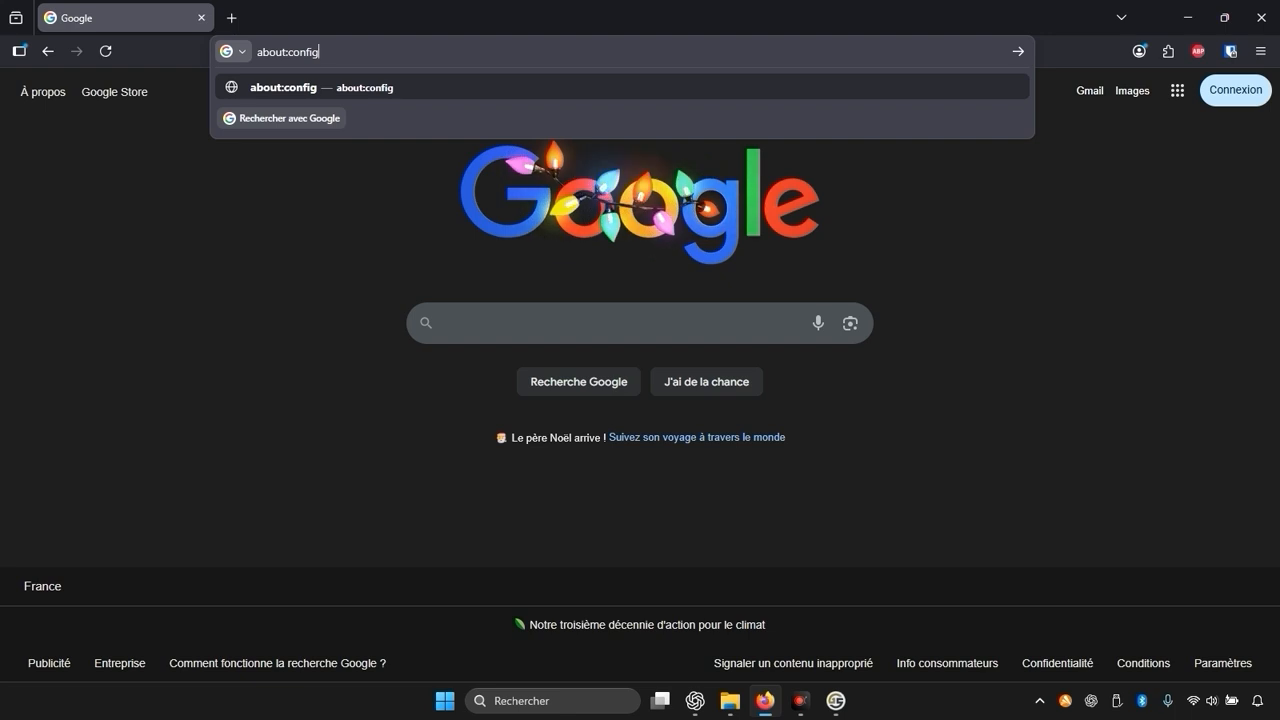
pyautogui.press('Return')
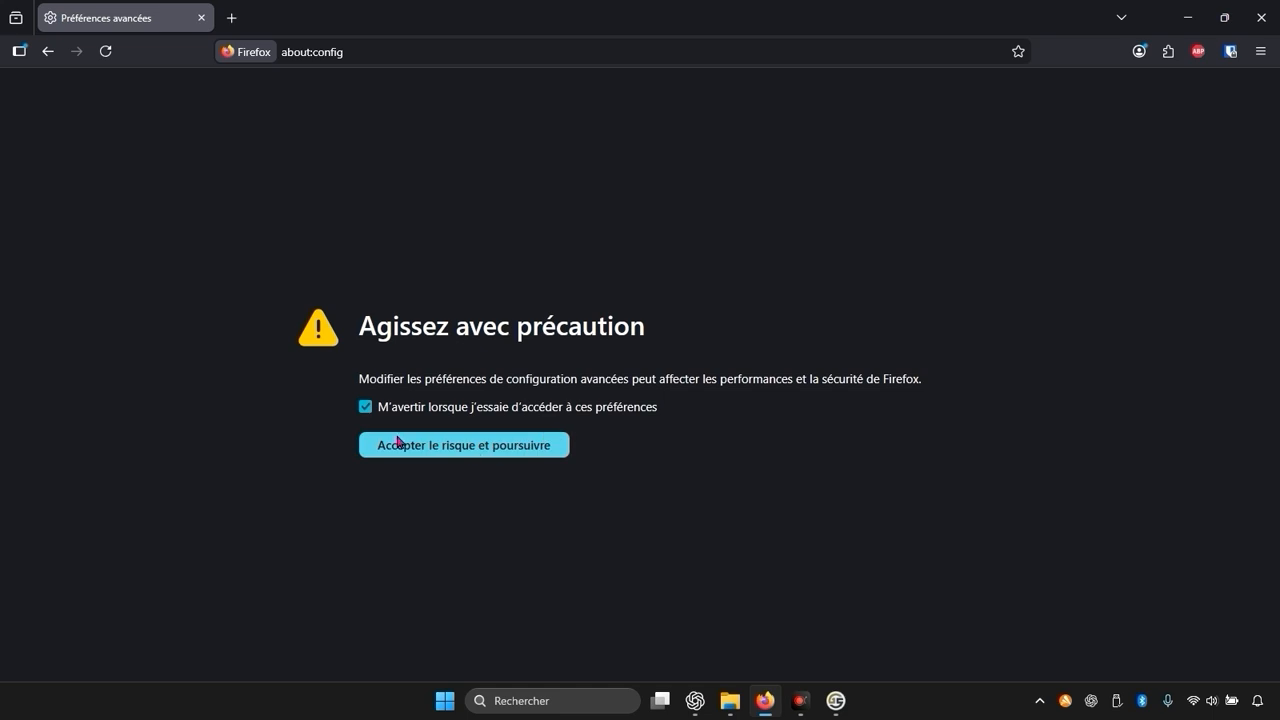
pyautogui.click(431, 447)
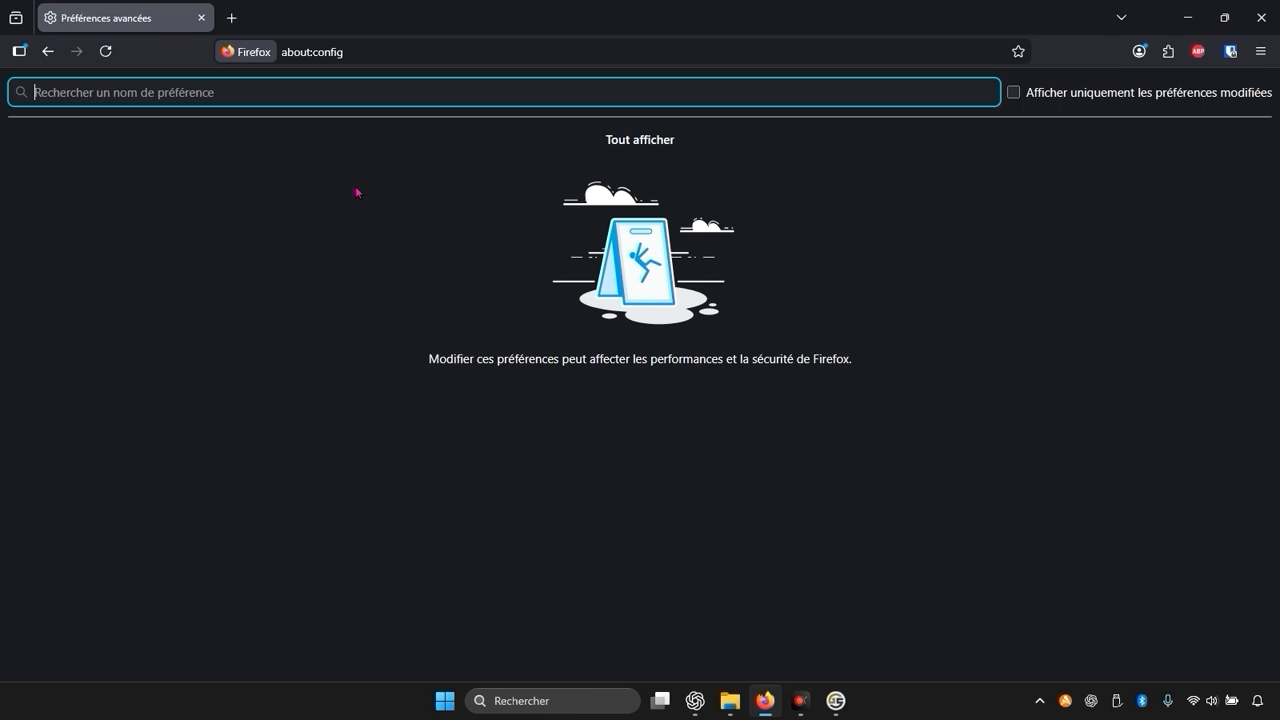
pyautogui.click(640, 139)
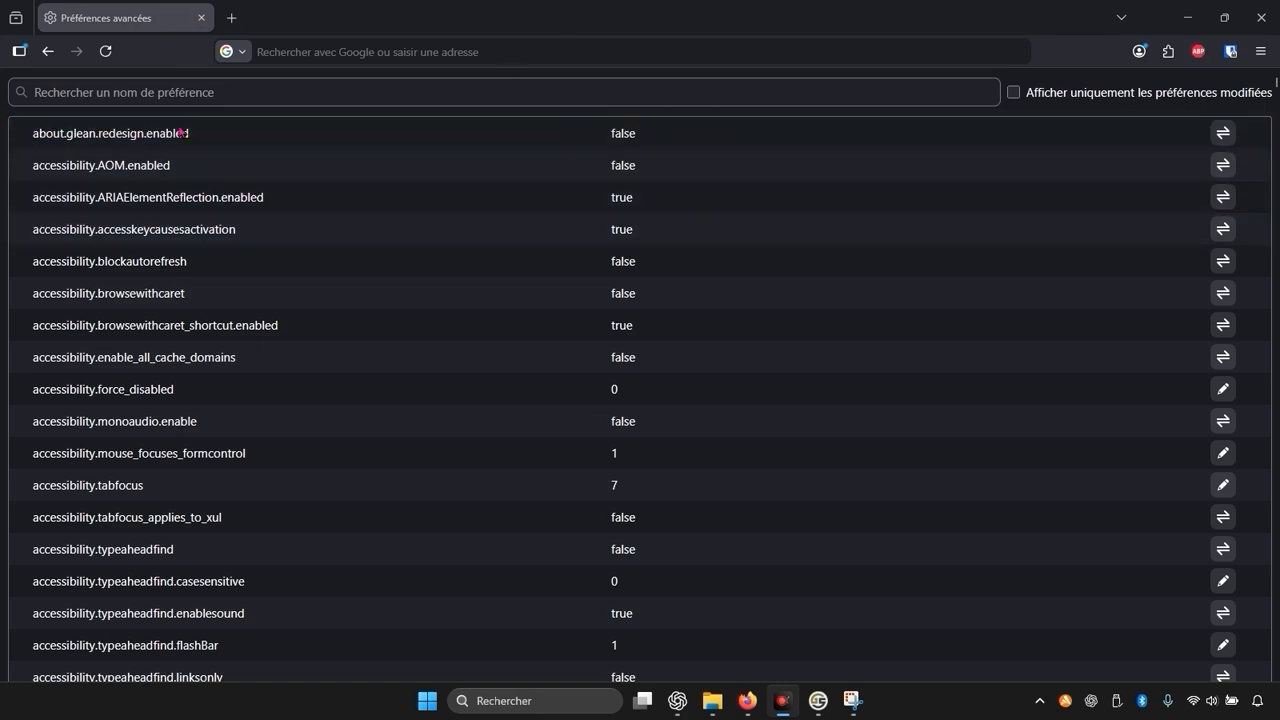
# Find the toolkit.telemetry.unified preference in the full list and set it to false
pyautogui.scroll(-10, 245, 226)
pyautogui.scroll(10, 252, 226)
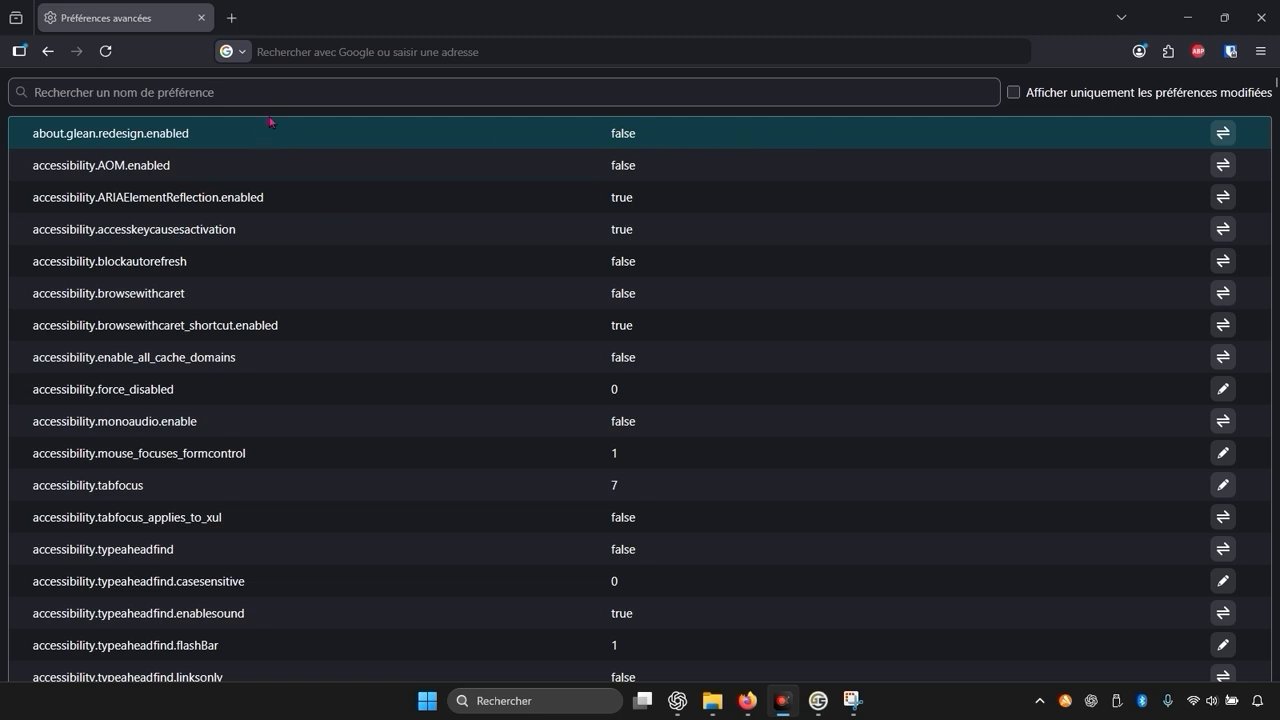
pyautogui.click(218, 97)
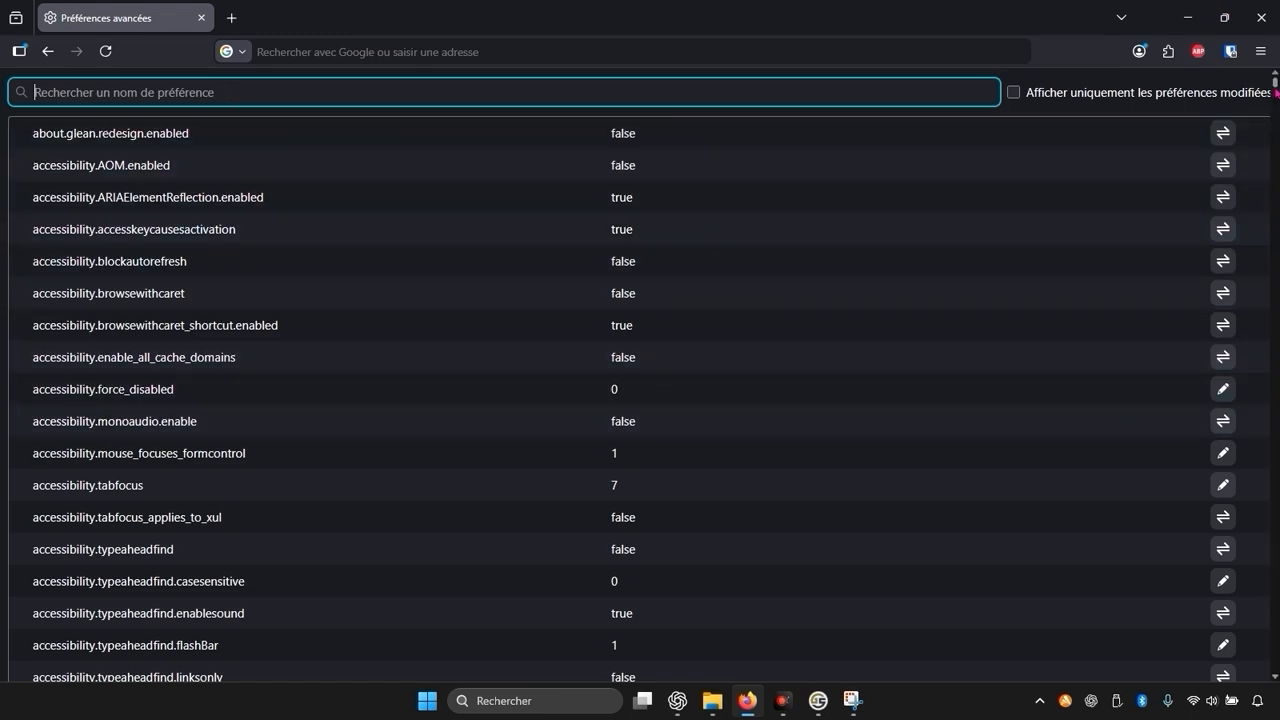
pyautogui.moveTo(1276, 82); pyautogui.dragTo(1275, 644)
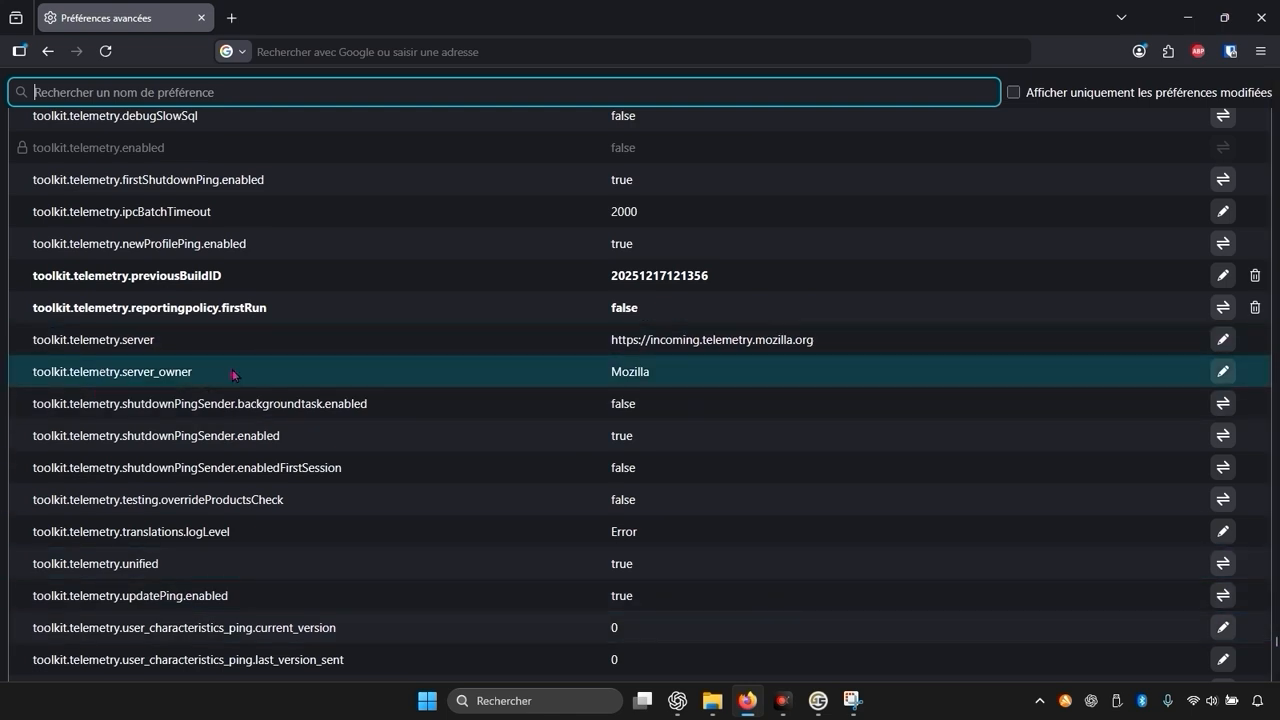
pyautogui.scroll(10, 232, 374)
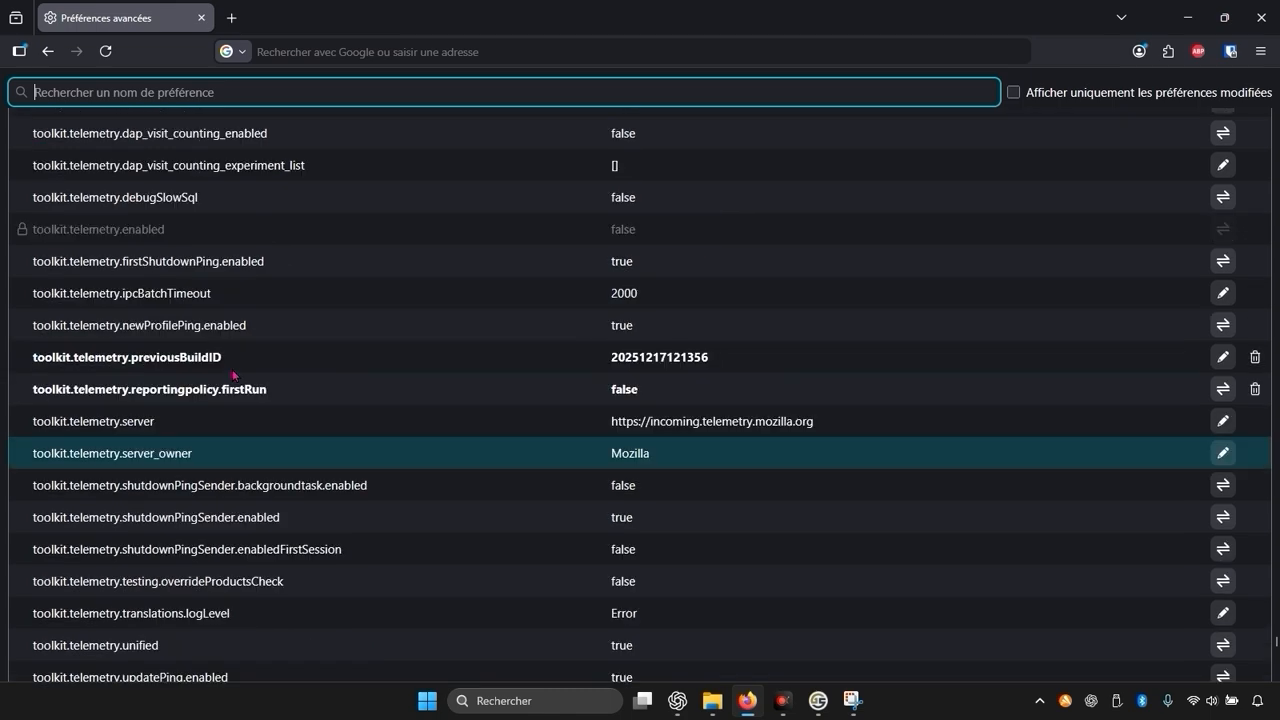
pyautogui.scroll(2, 234, 375)
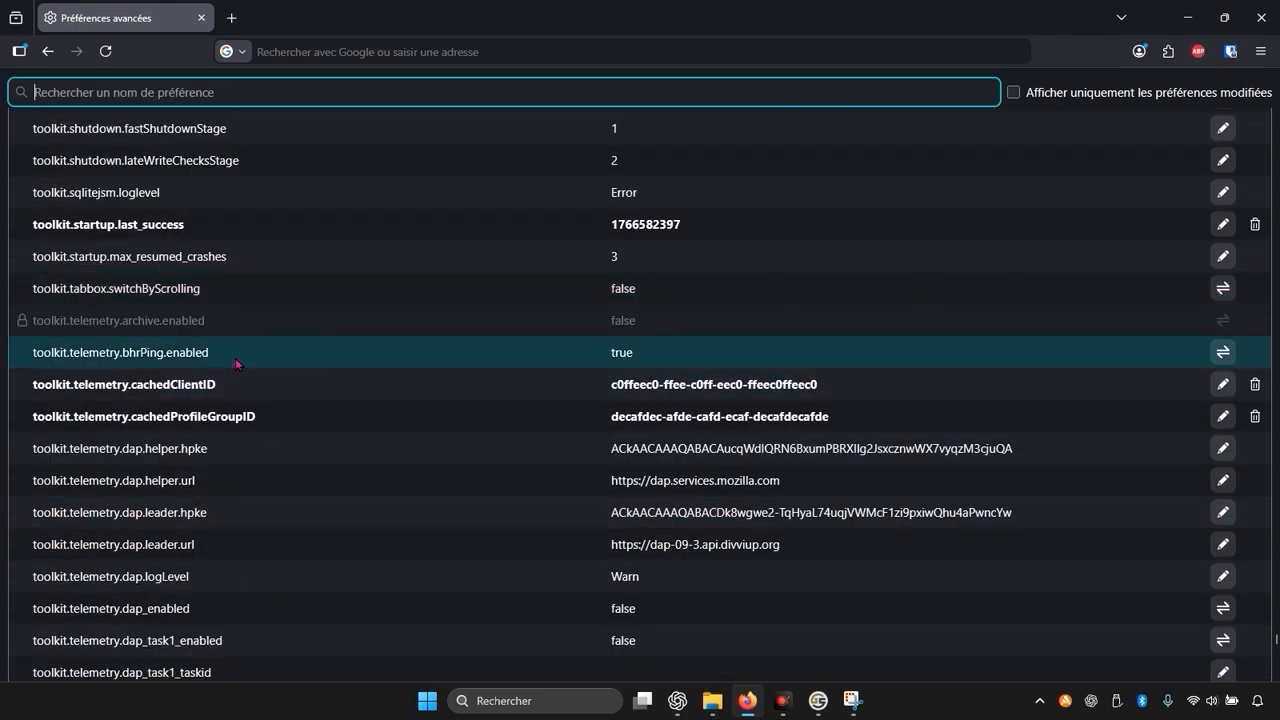
pyautogui.scroll(-10, 238, 360)
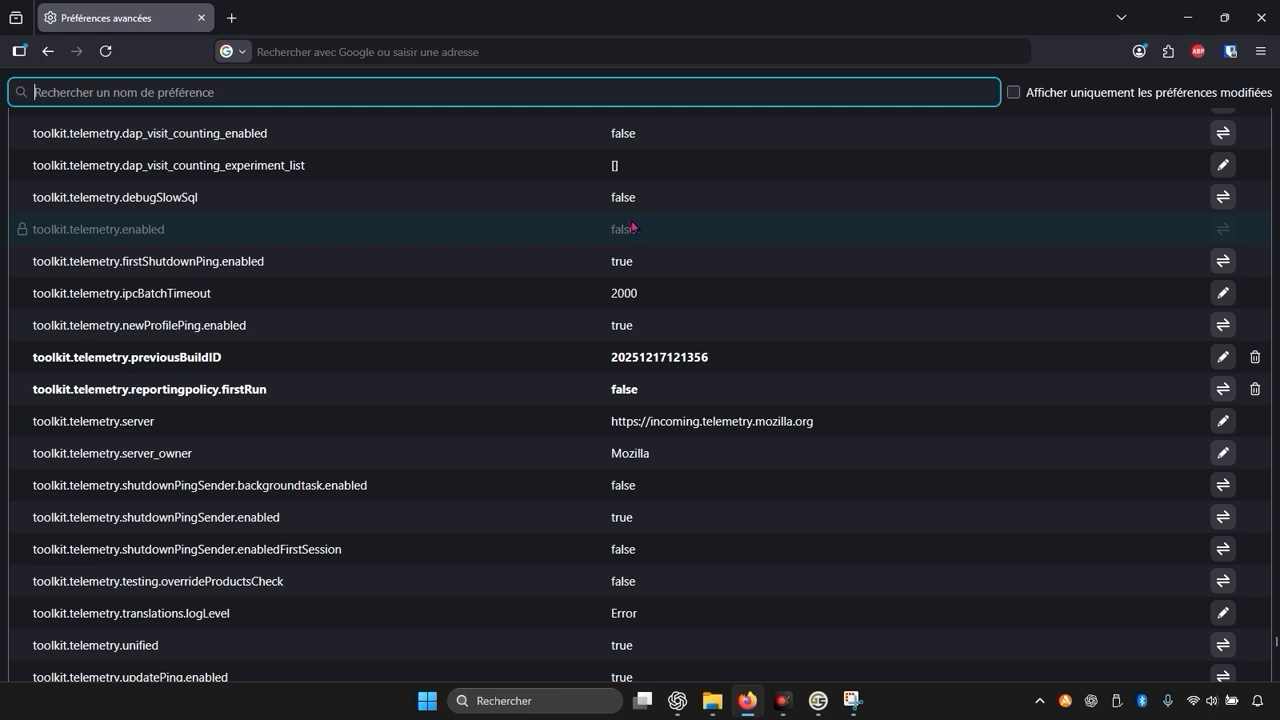
pyautogui.scroll(-3, 636, 320)
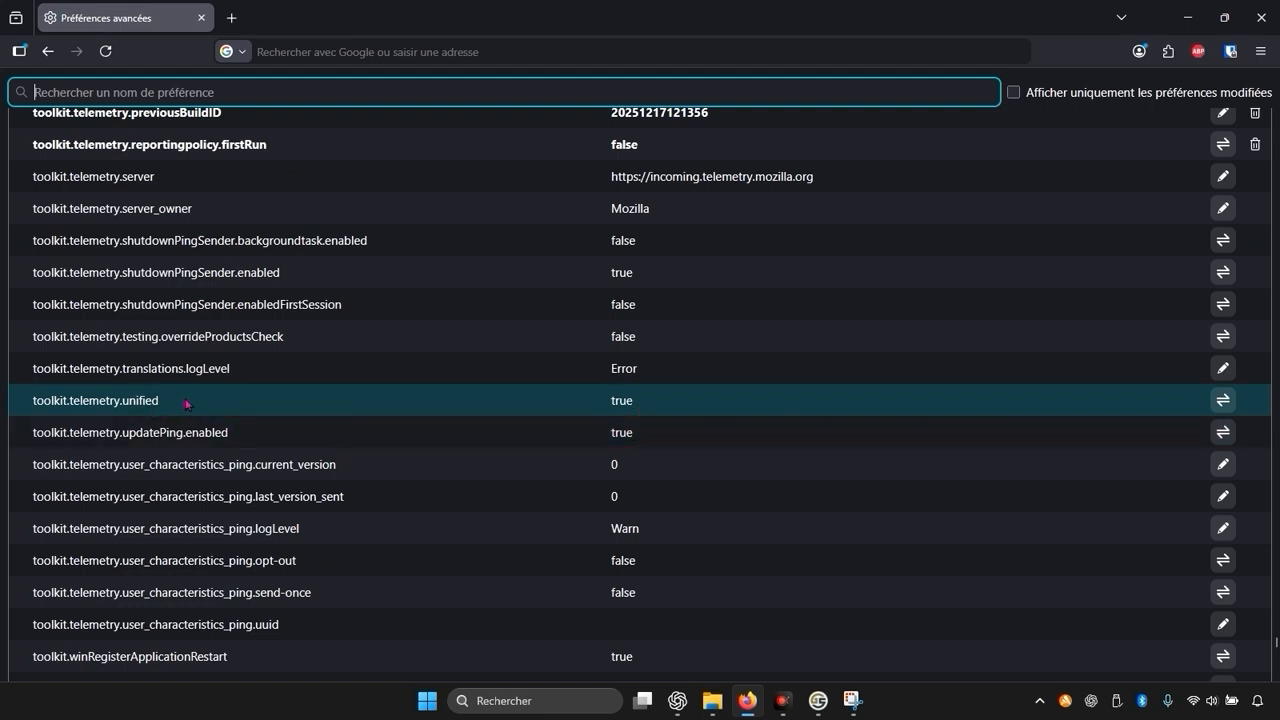
pyautogui.doubleClick(607, 402)
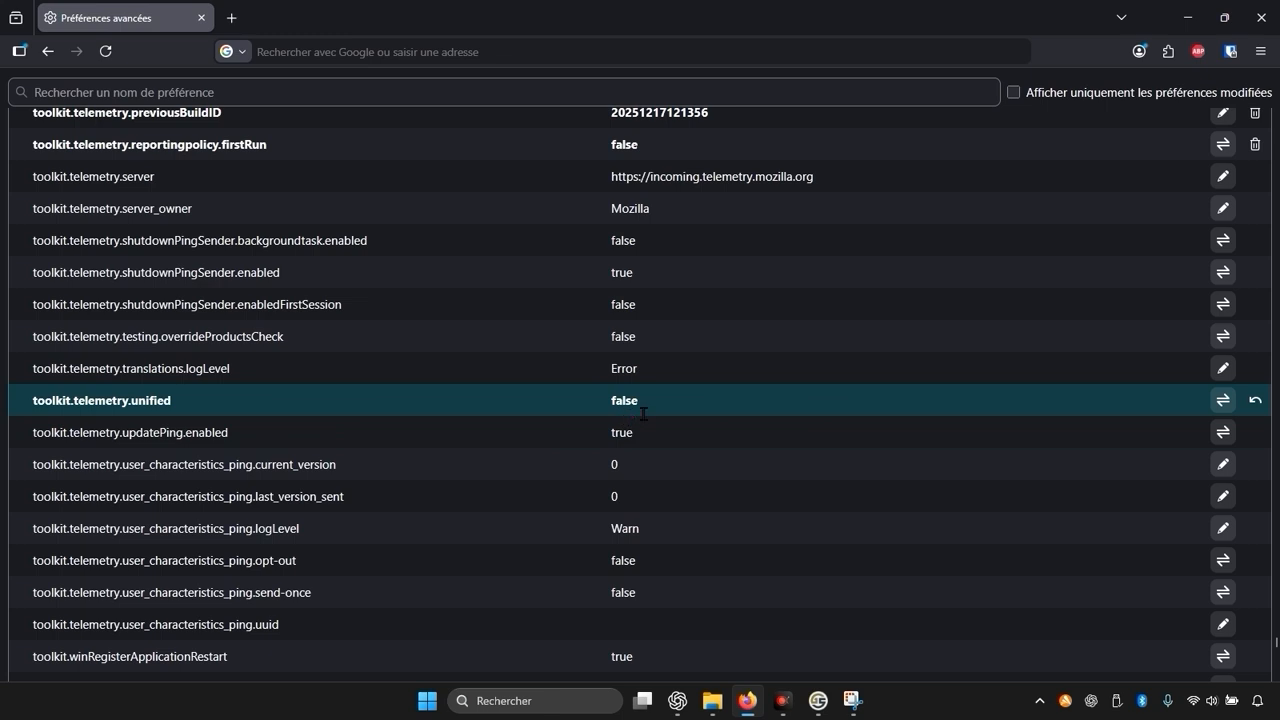
# Find the app.shield.optoutstudies.enabled preference near the start of the list and set it to false
pyautogui.scroll(10, 643, 413)
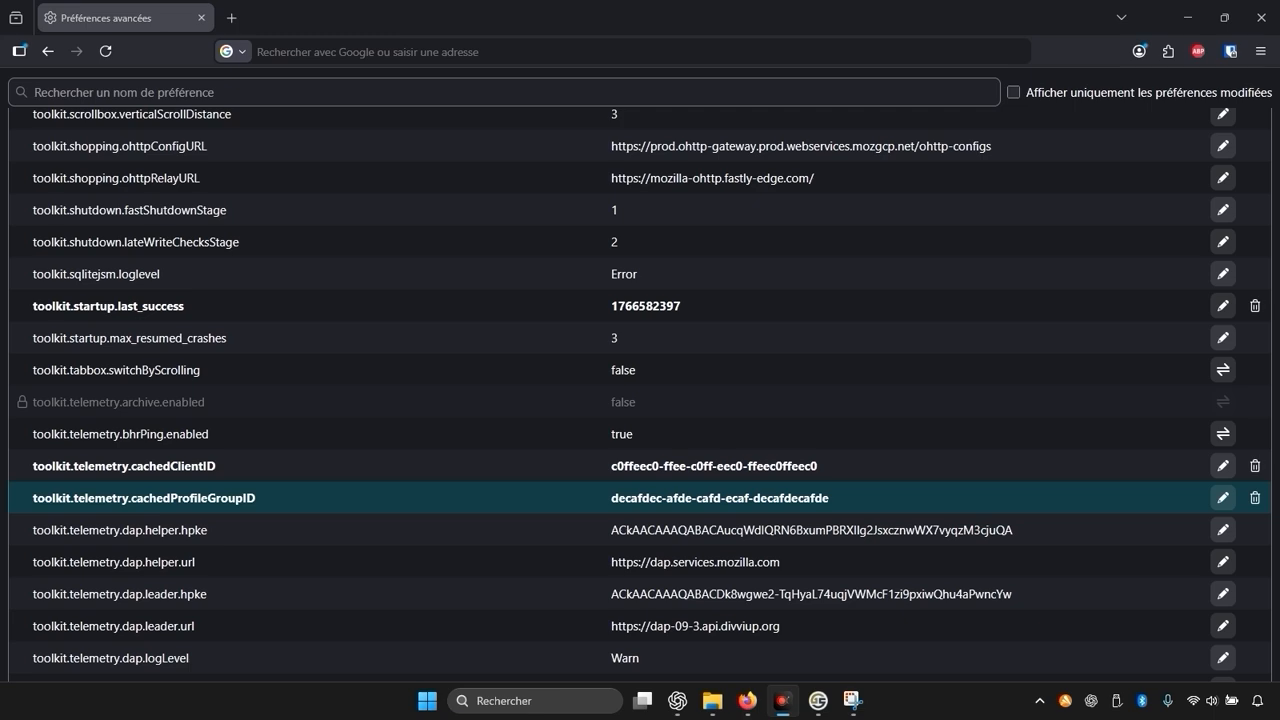
pyautogui.scroll(5, 534, 437)
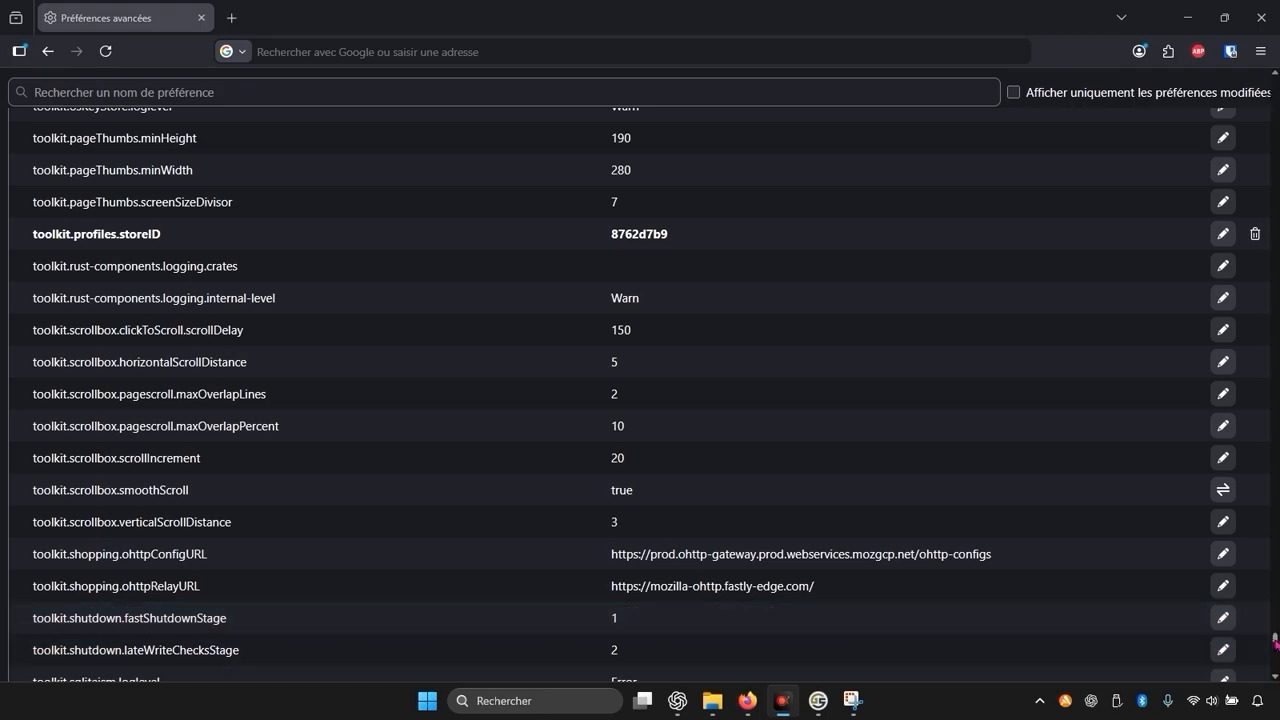
pyautogui.scroll(15, 534, 617)
pyautogui.scroll(20, 629, 395)
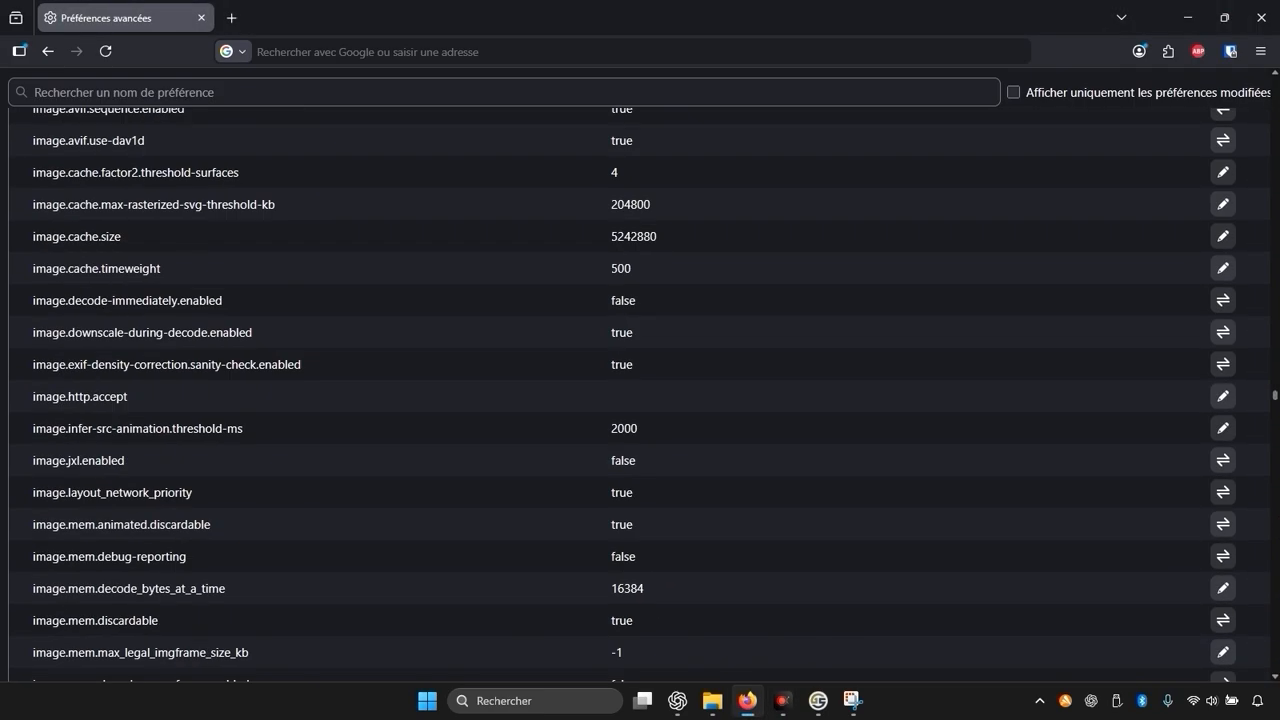
pyautogui.moveTo(1275, 383); pyautogui.dragTo(1275, 82)
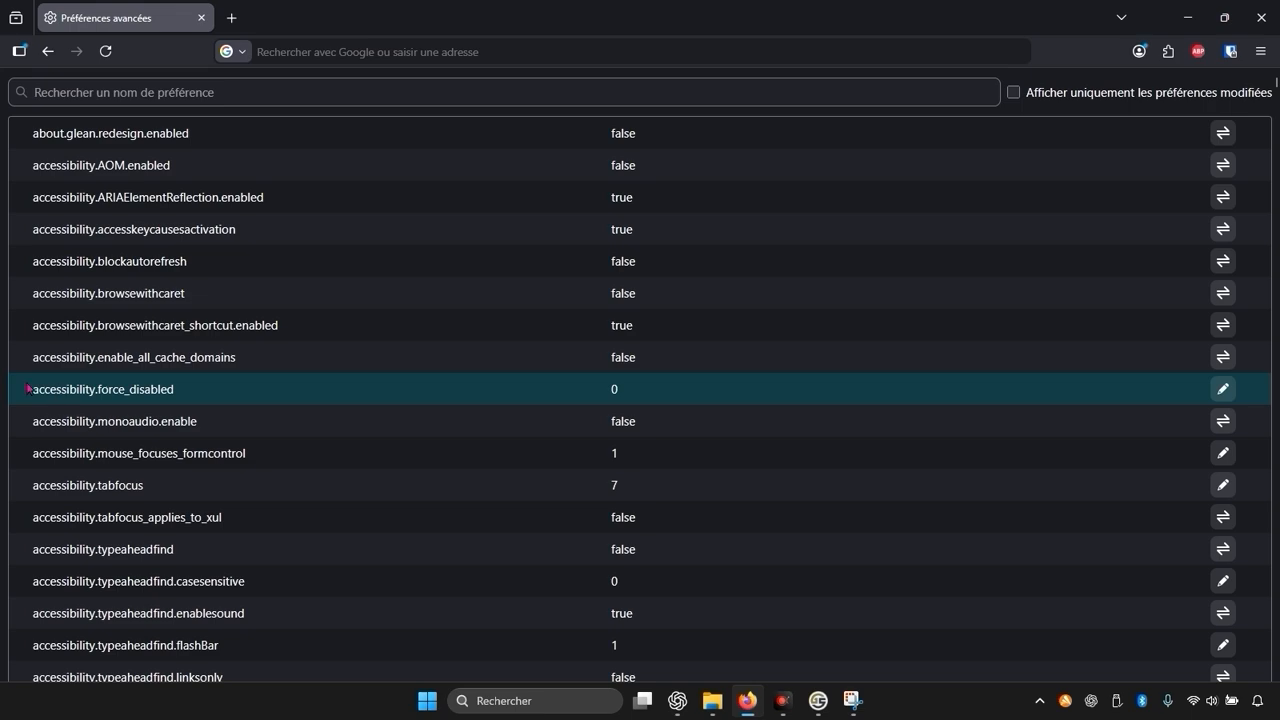
pyautogui.scroll(-15, 28, 389)
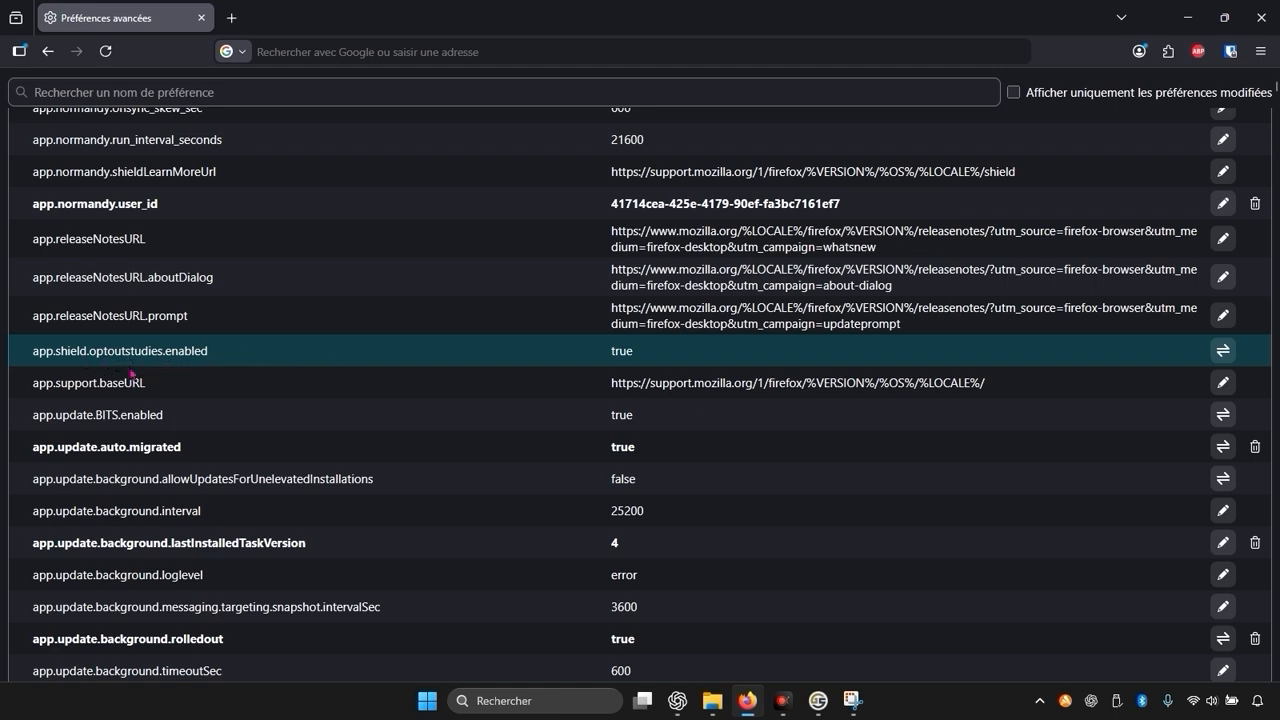
pyautogui.doubleClick(665, 360)
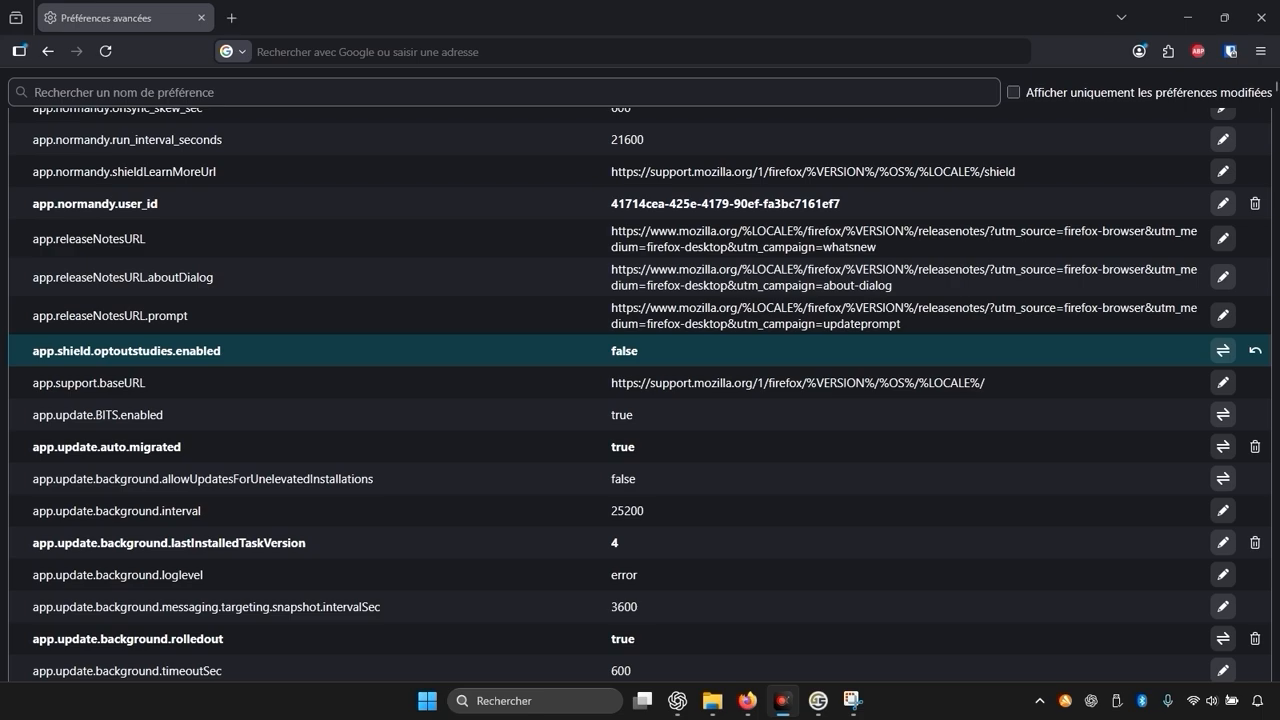
# Locate the browser.send_pings preference in the full preference list and check its value
pyautogui.scroll(-10, 640, 456)
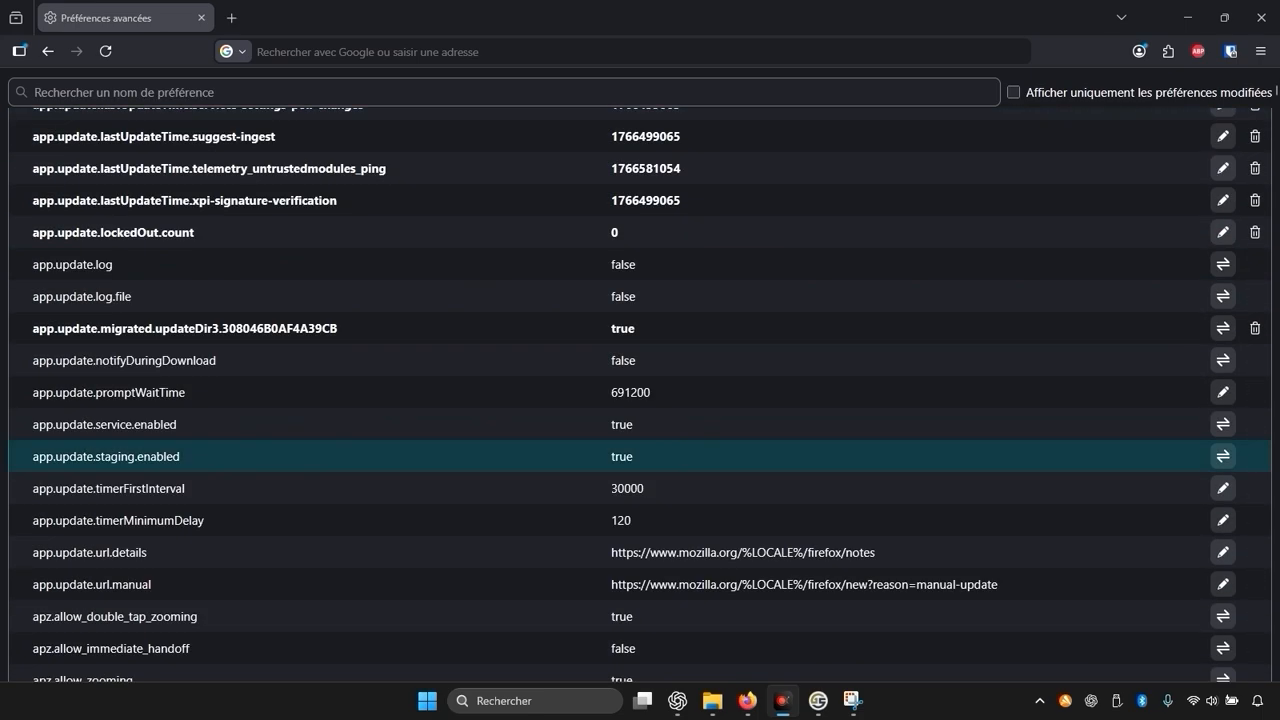
pyautogui.scroll(-20, 640, 456)
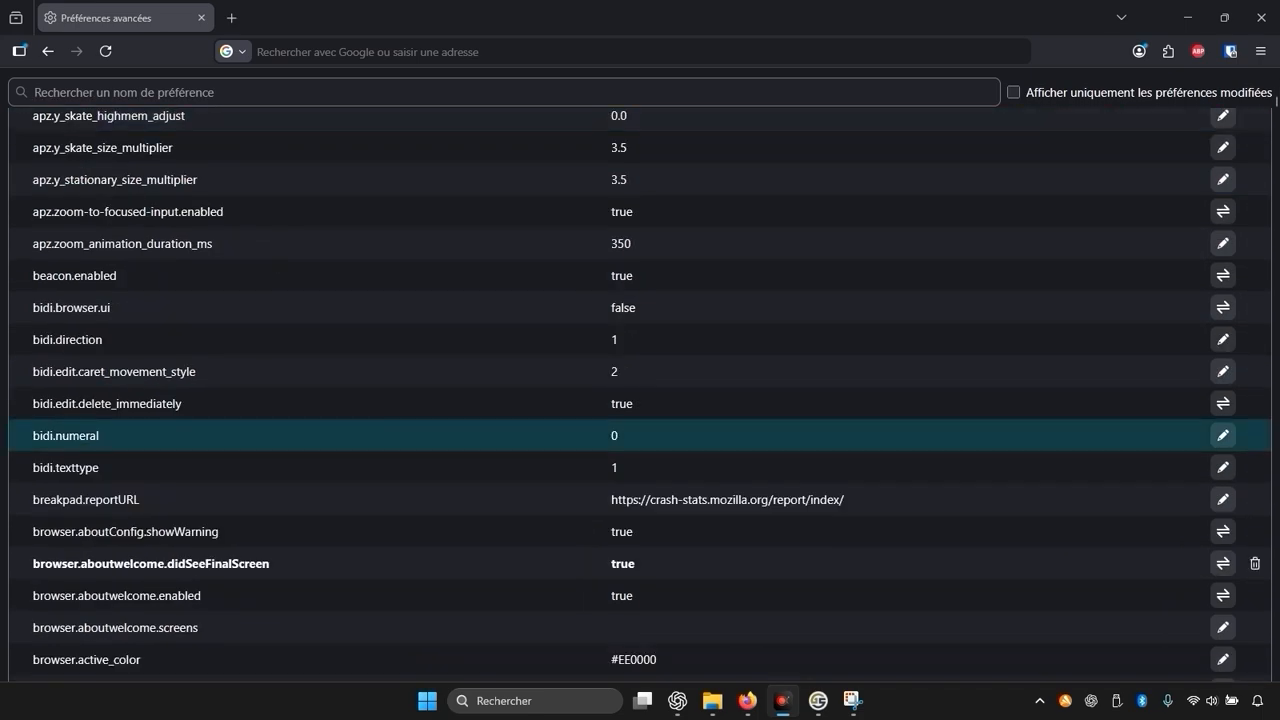
pyautogui.scroll(-10, 640, 434)
pyautogui.scroll(2, 640, 434)
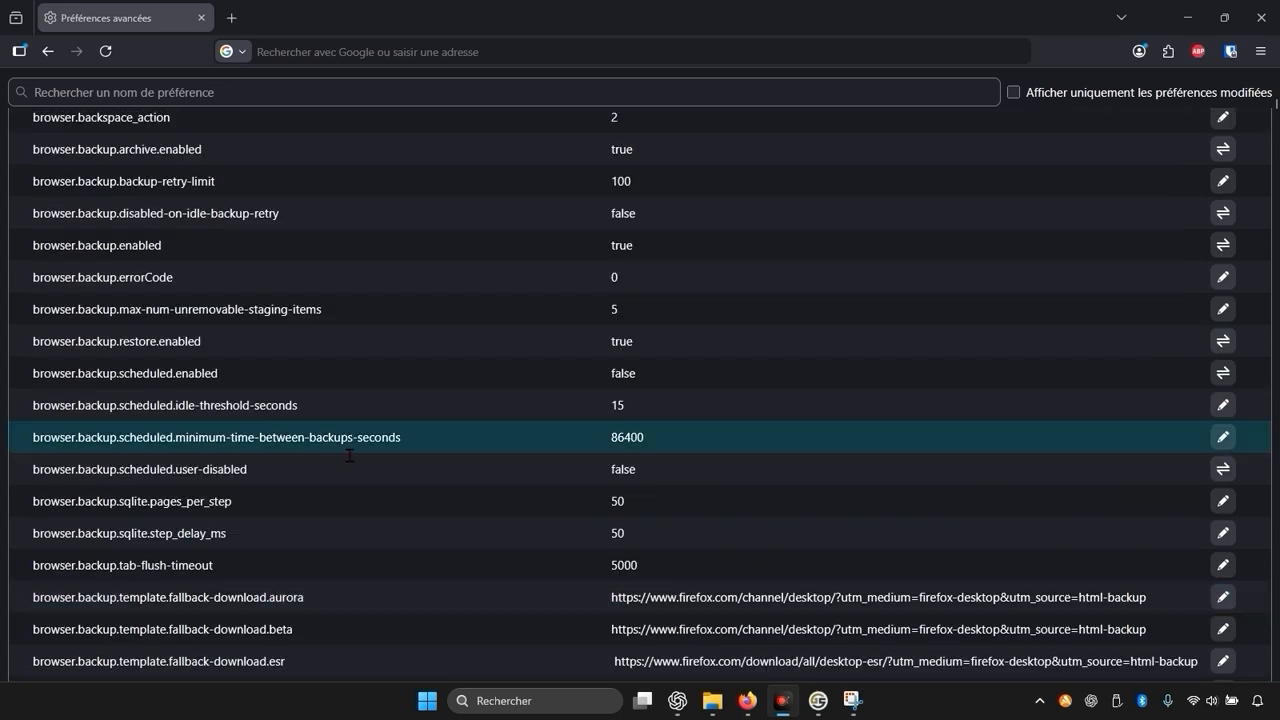
pyautogui.scroll(-1, 338, 450)
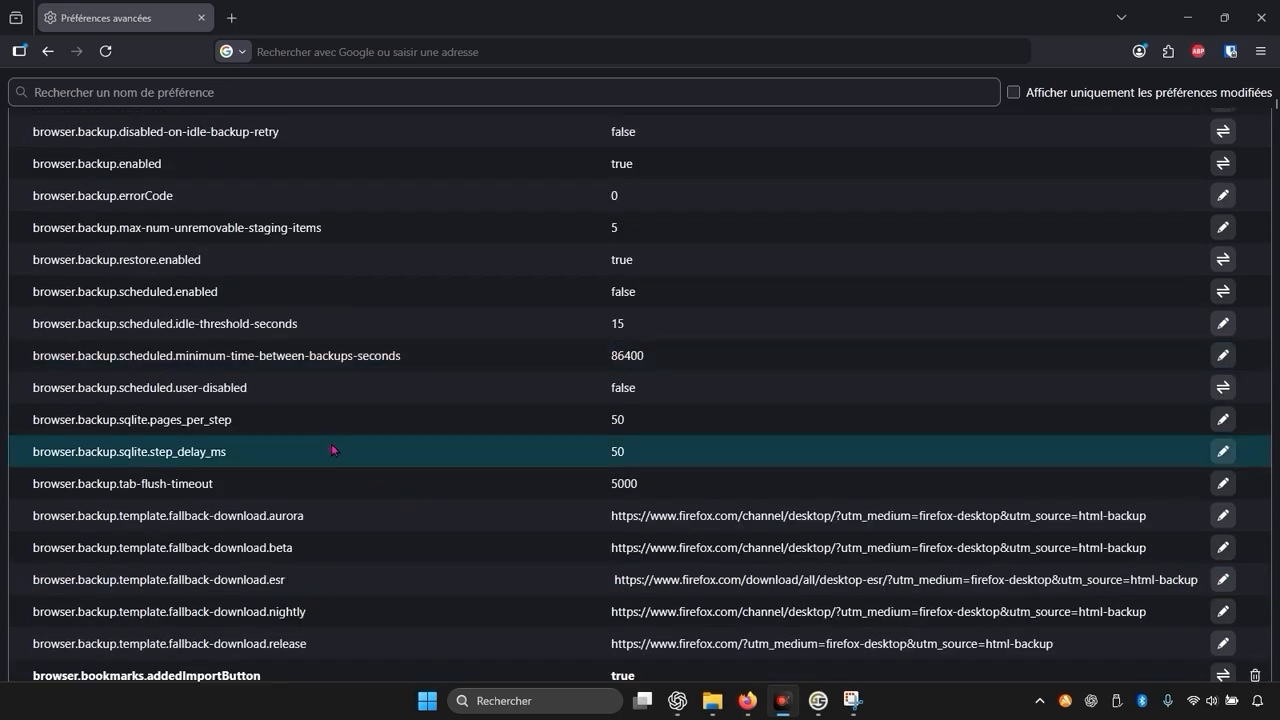
pyautogui.scroll(-20, 331, 443)
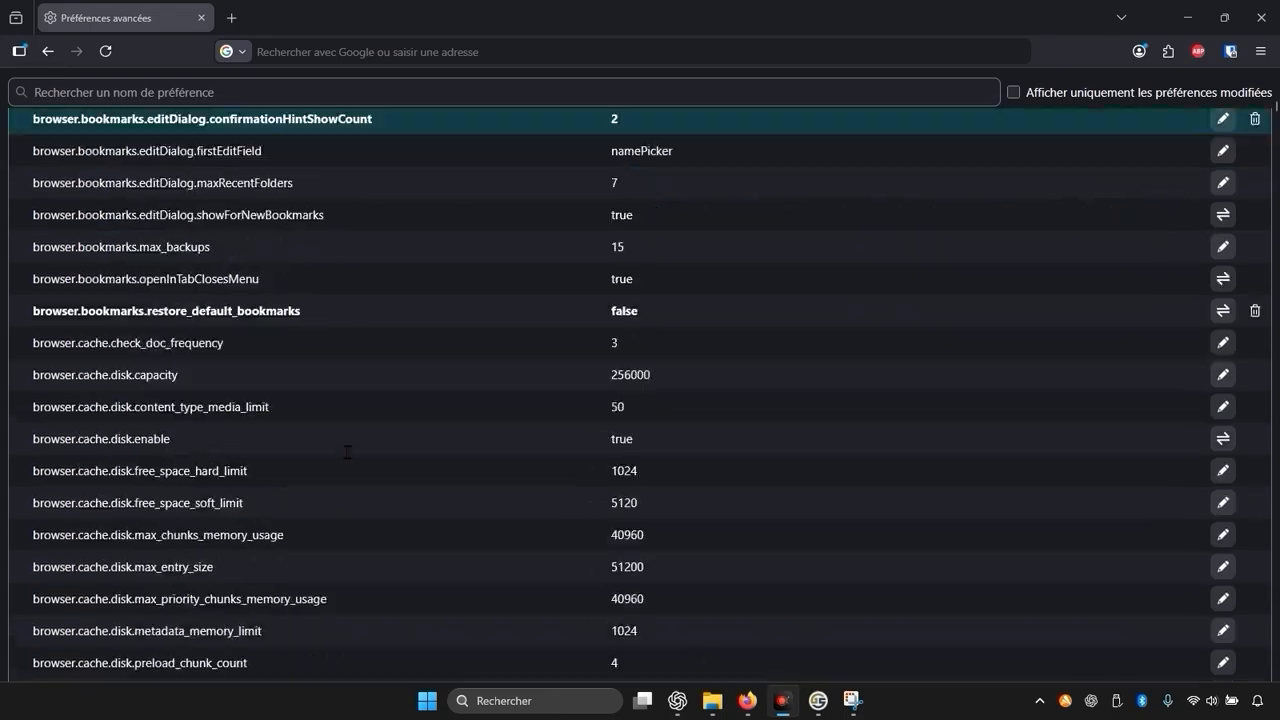
pyautogui.scroll(-20, 336, 446)
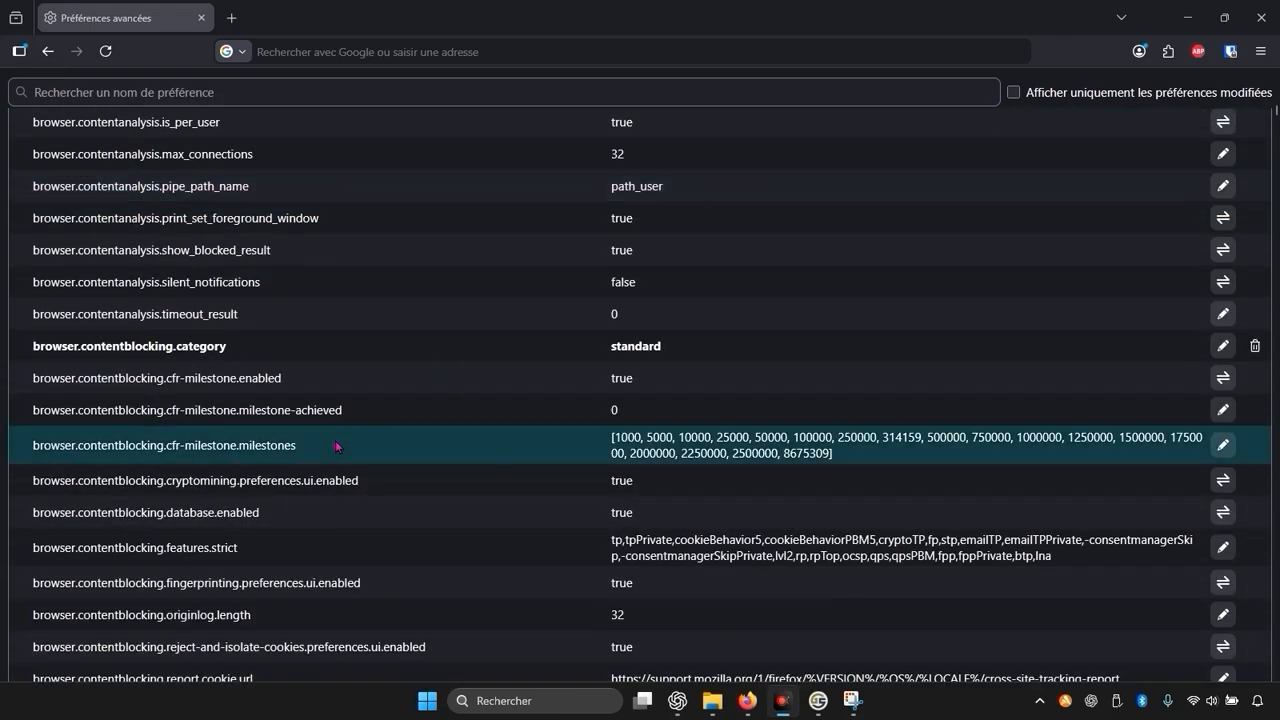
pyautogui.scroll(-20, 336, 446)
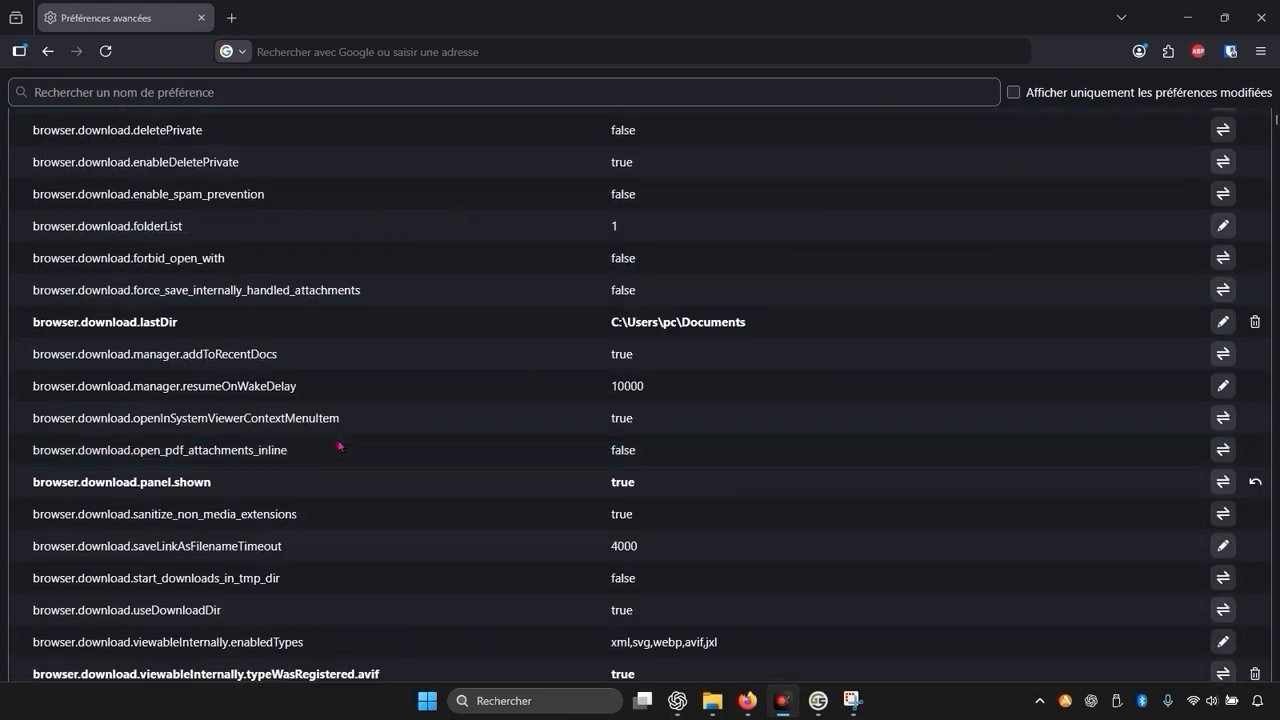
pyautogui.scroll(-20, 338, 446)
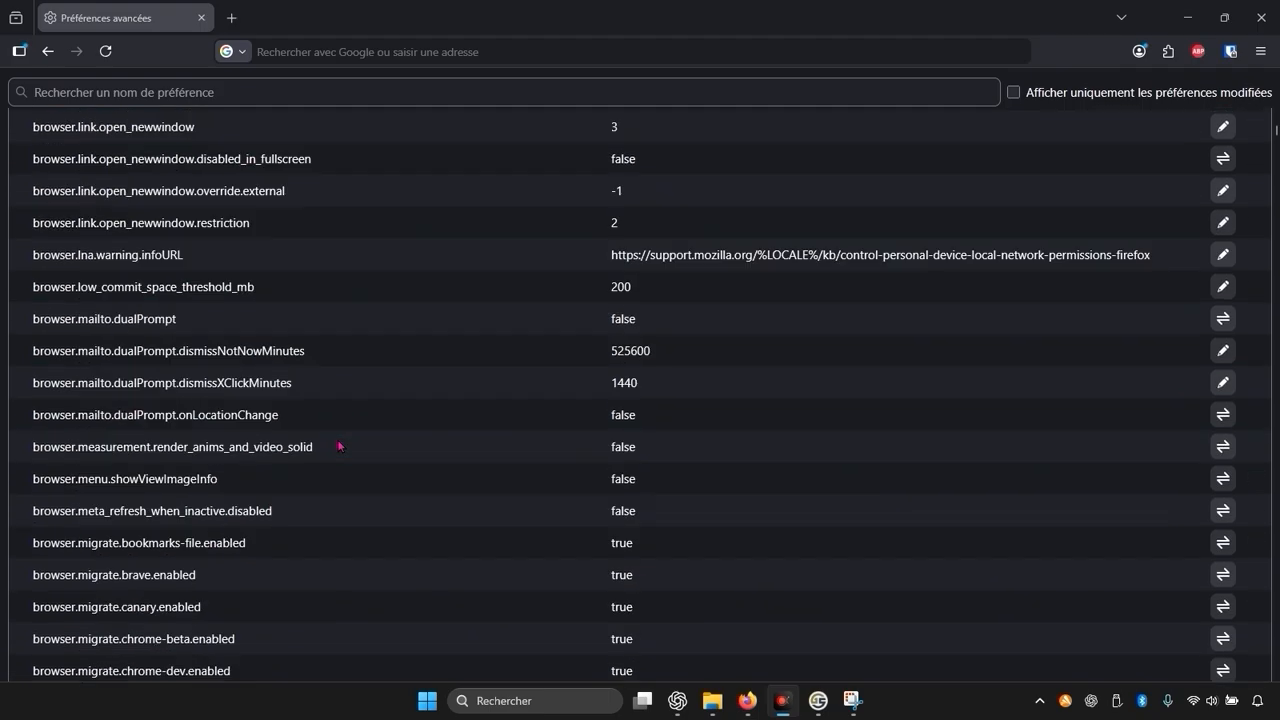
pyautogui.scroll(-20, 338, 446)
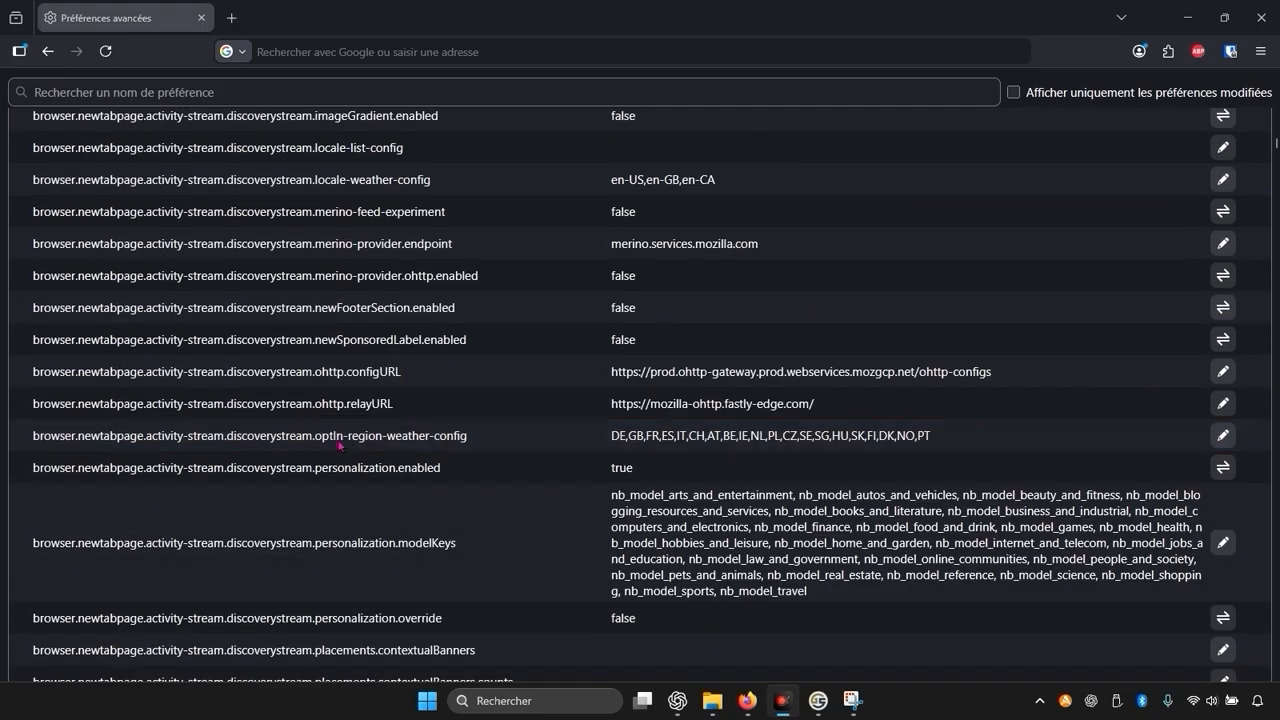
pyautogui.scroll(-20, 338, 446)
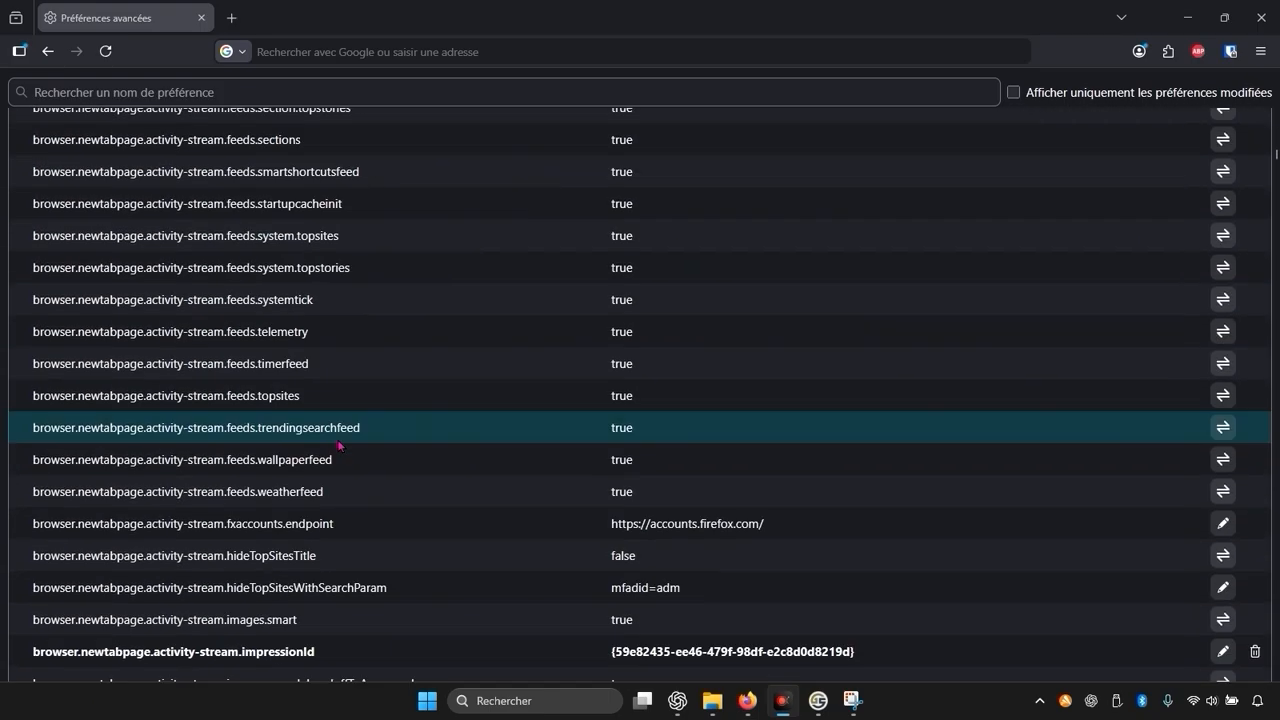
pyautogui.scroll(-20, 346, 457)
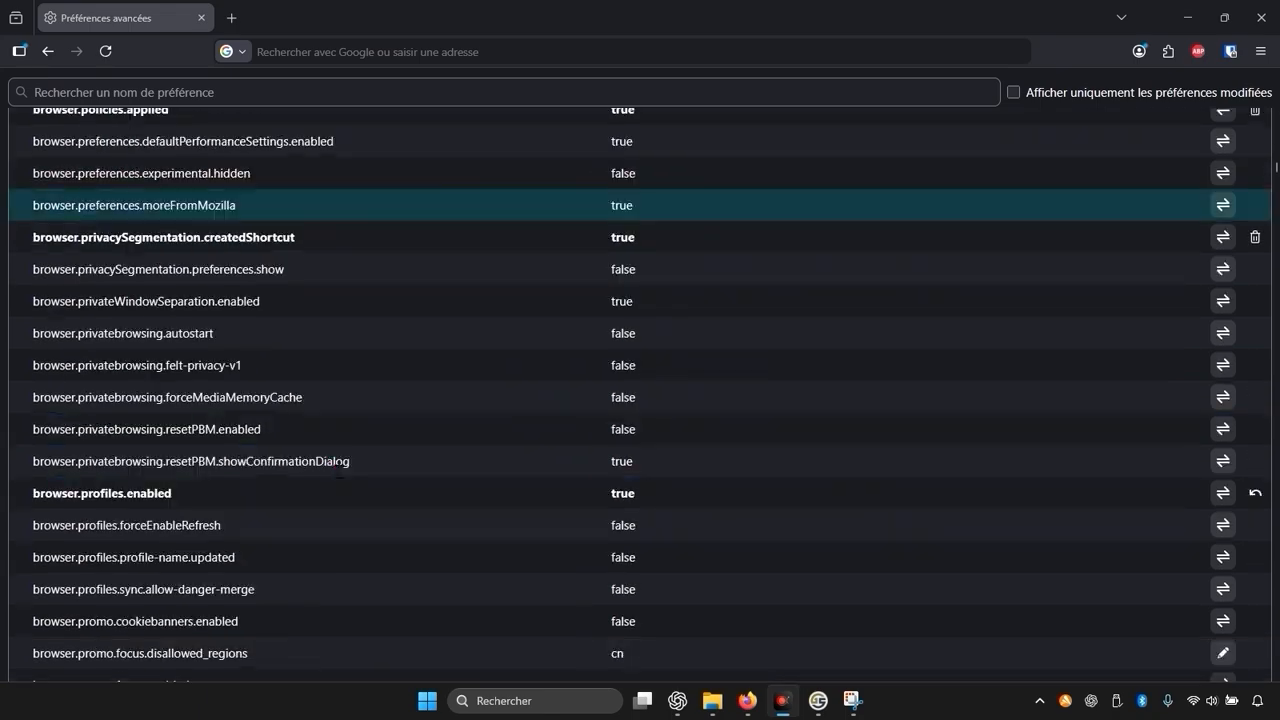
pyautogui.scroll(-20, 330, 480)
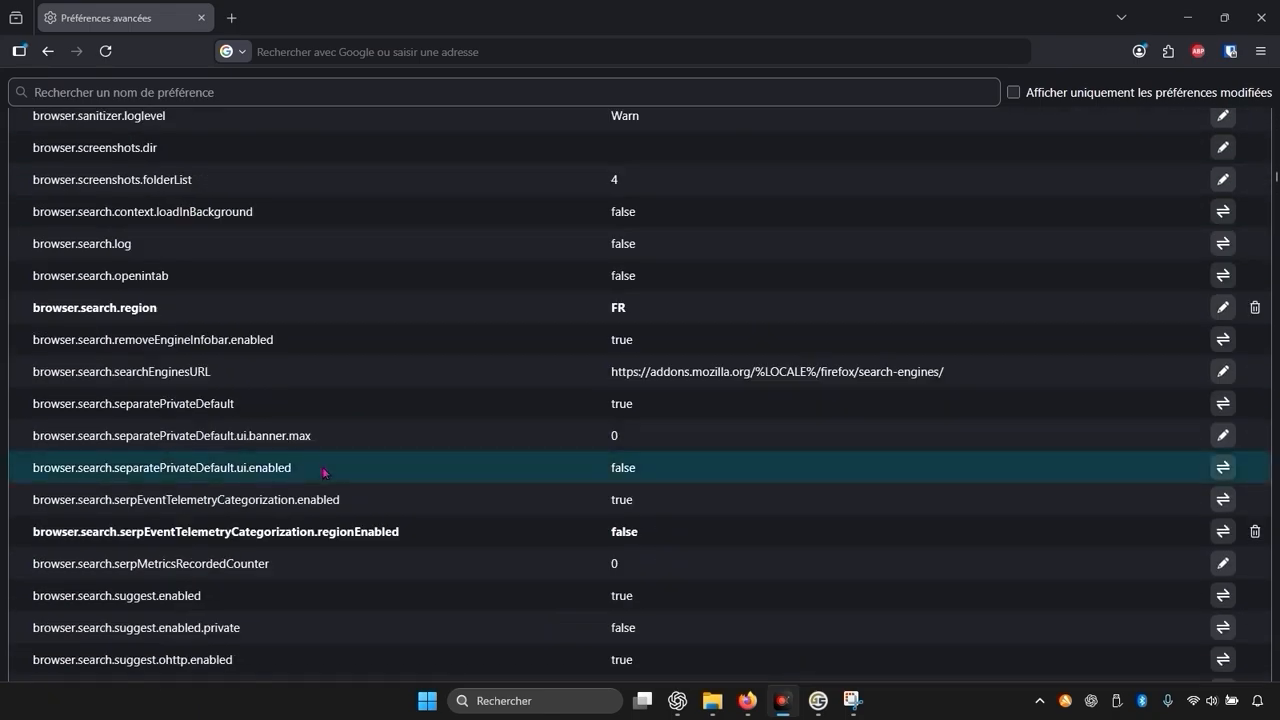
pyautogui.scroll(-20, 323, 485)
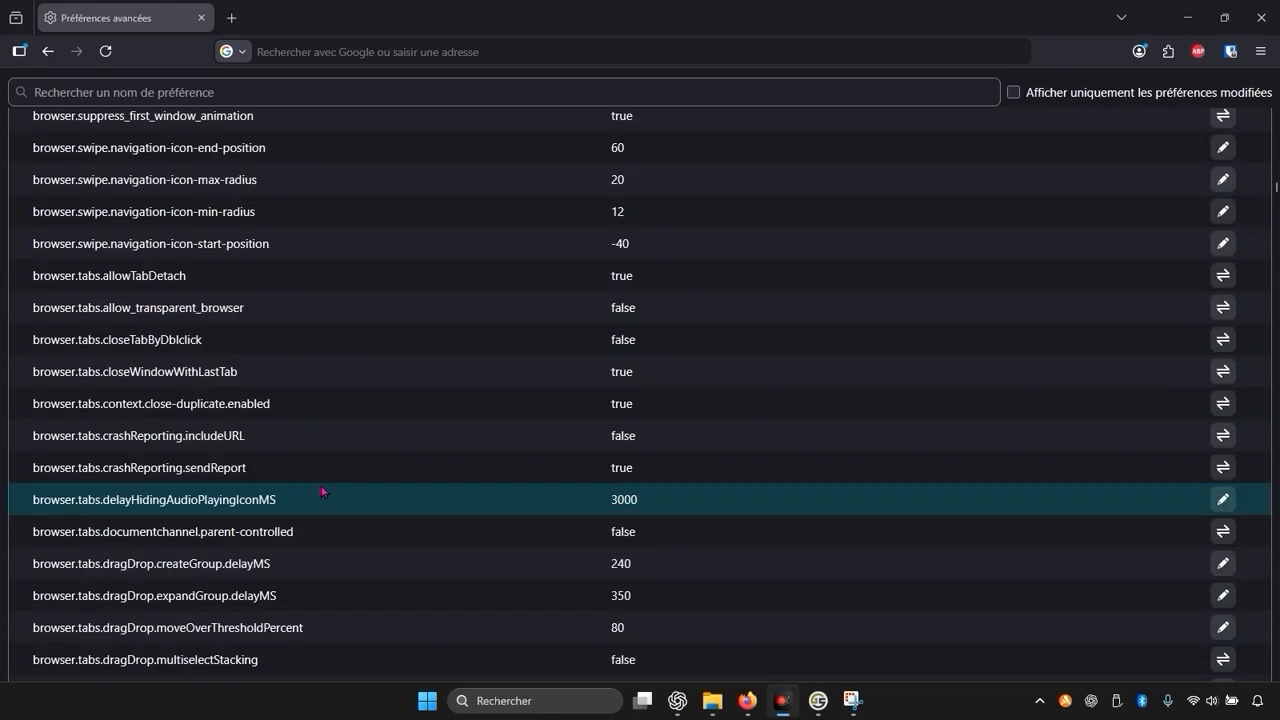
pyautogui.scroll(20, 322, 492)
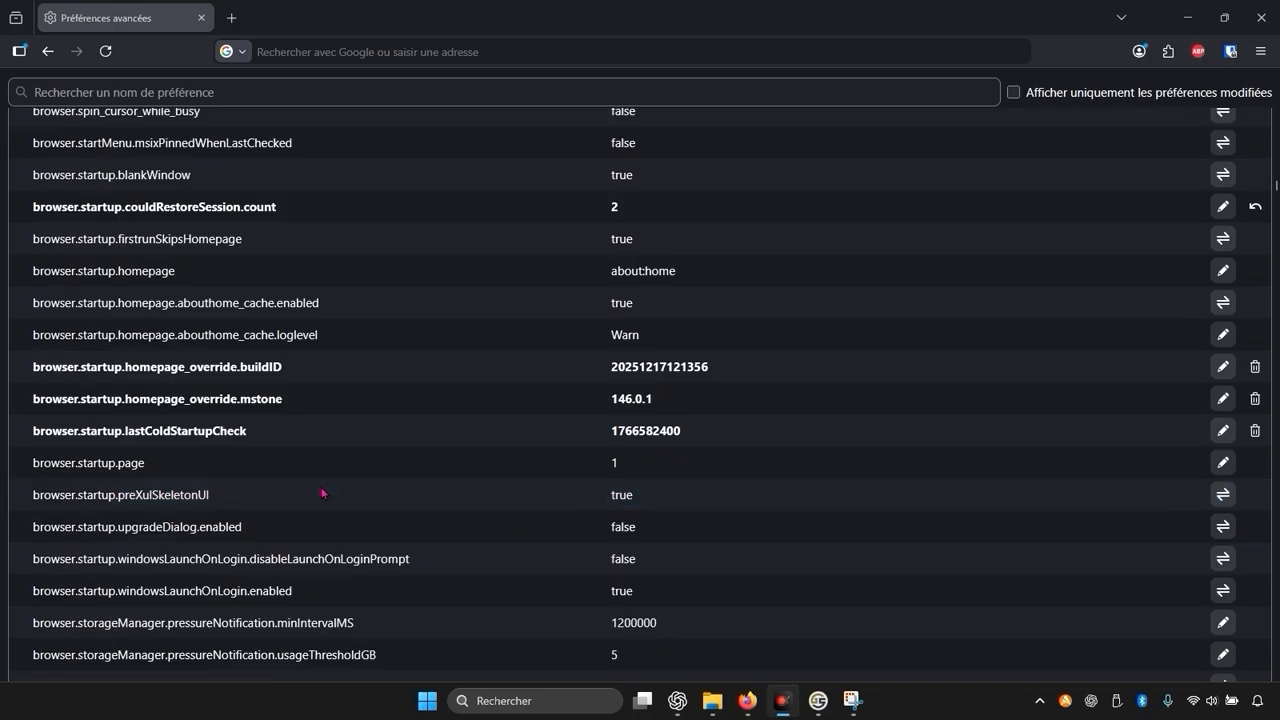
pyautogui.scroll(20, 322, 492)
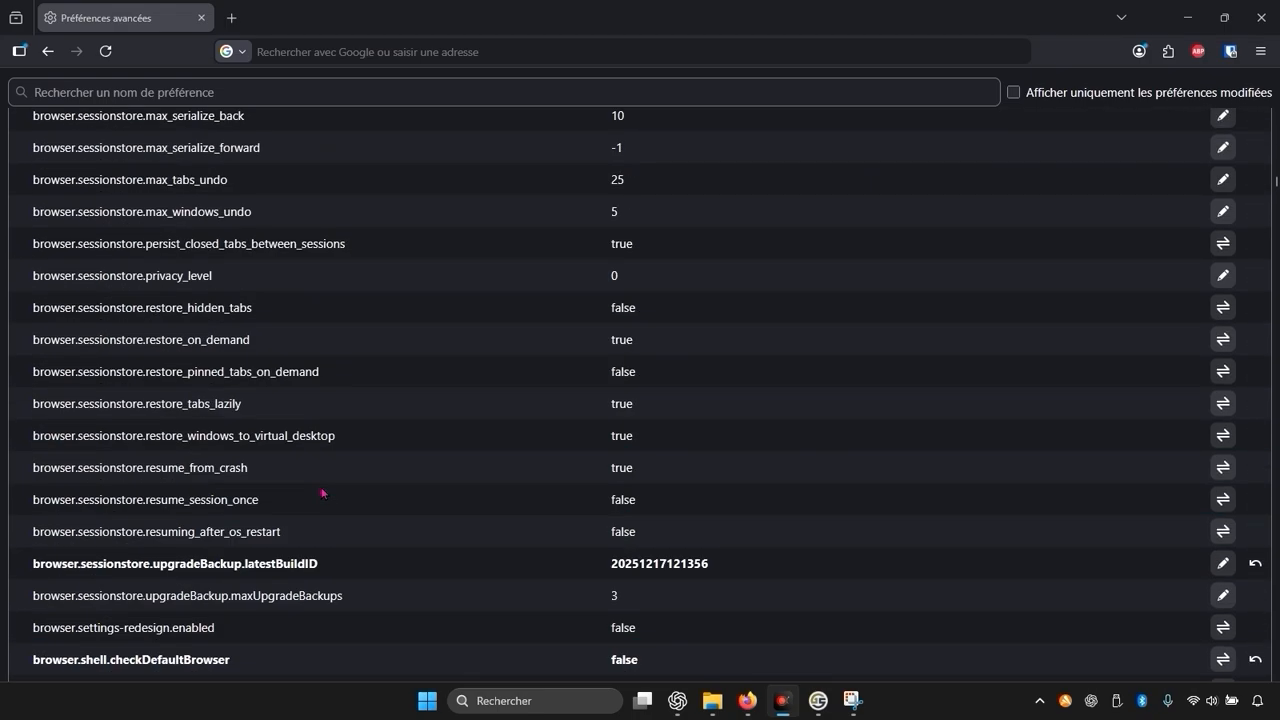
pyautogui.scroll(10, 322, 492)
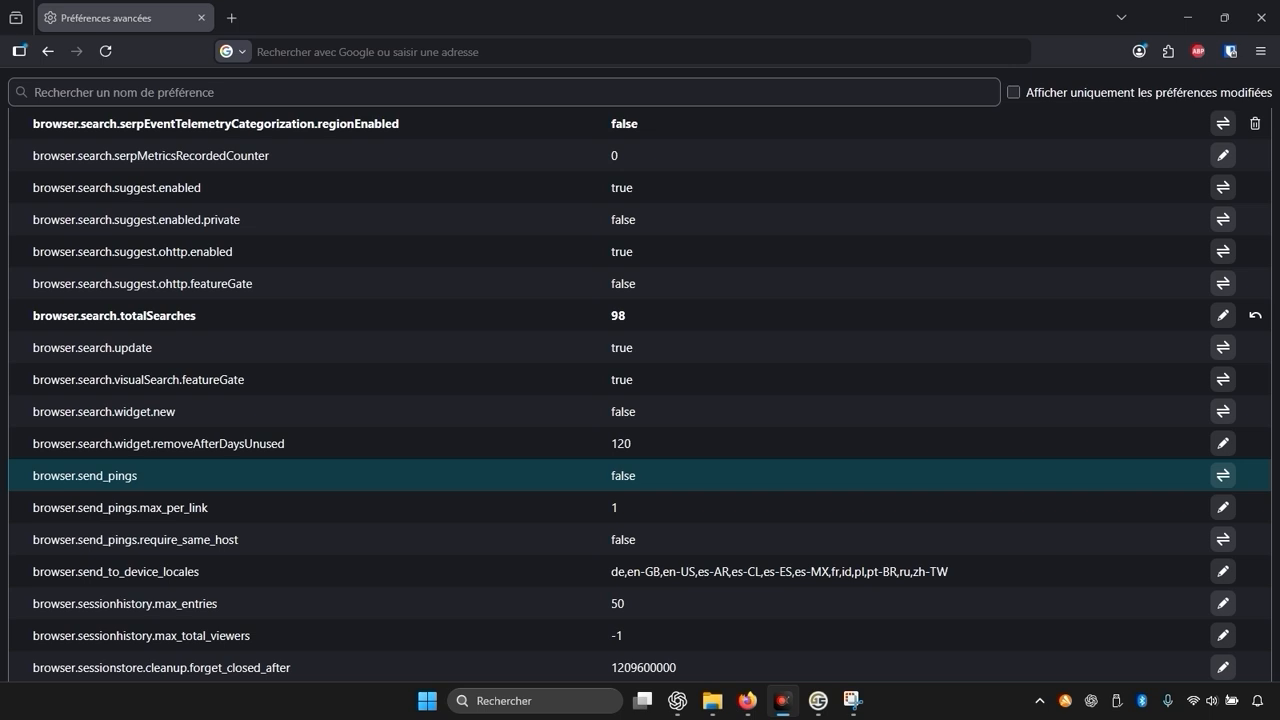
# Search the web for "ublock origin" in a new tab and open the official uBlock Origin site
pyautogui.hotkey('ctrl', 't')
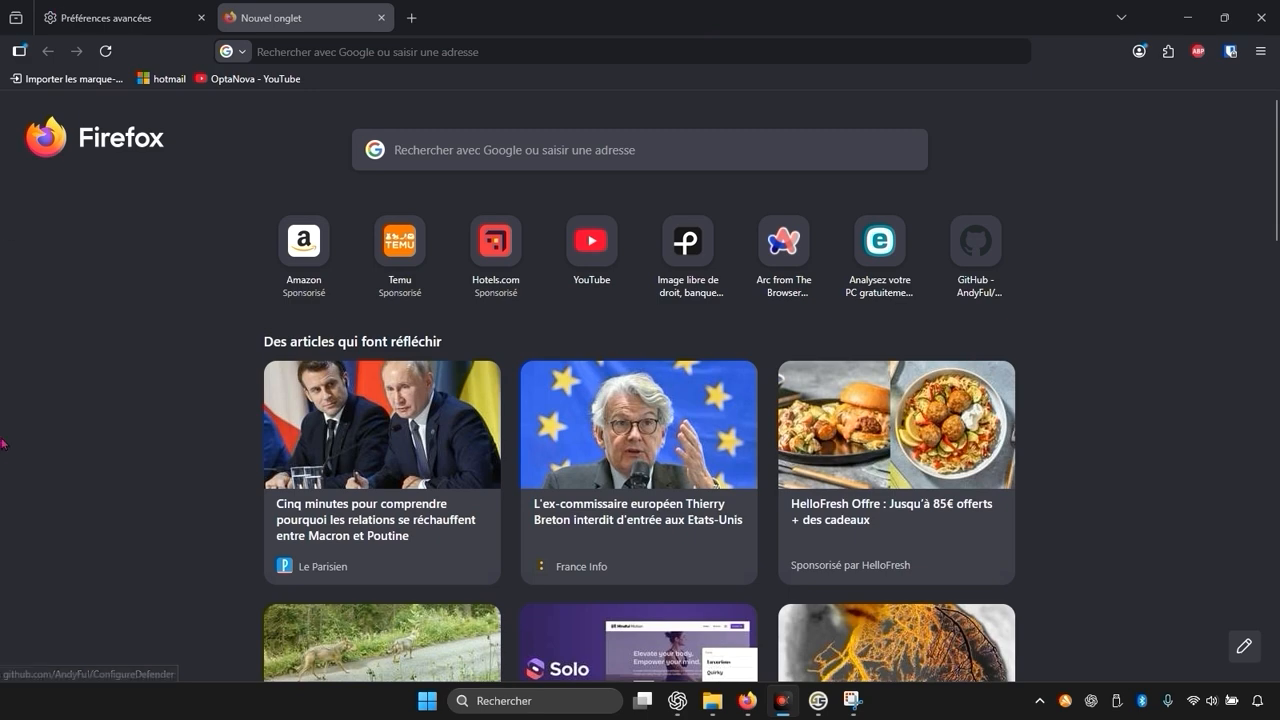
pyautogui.click(760, 55)
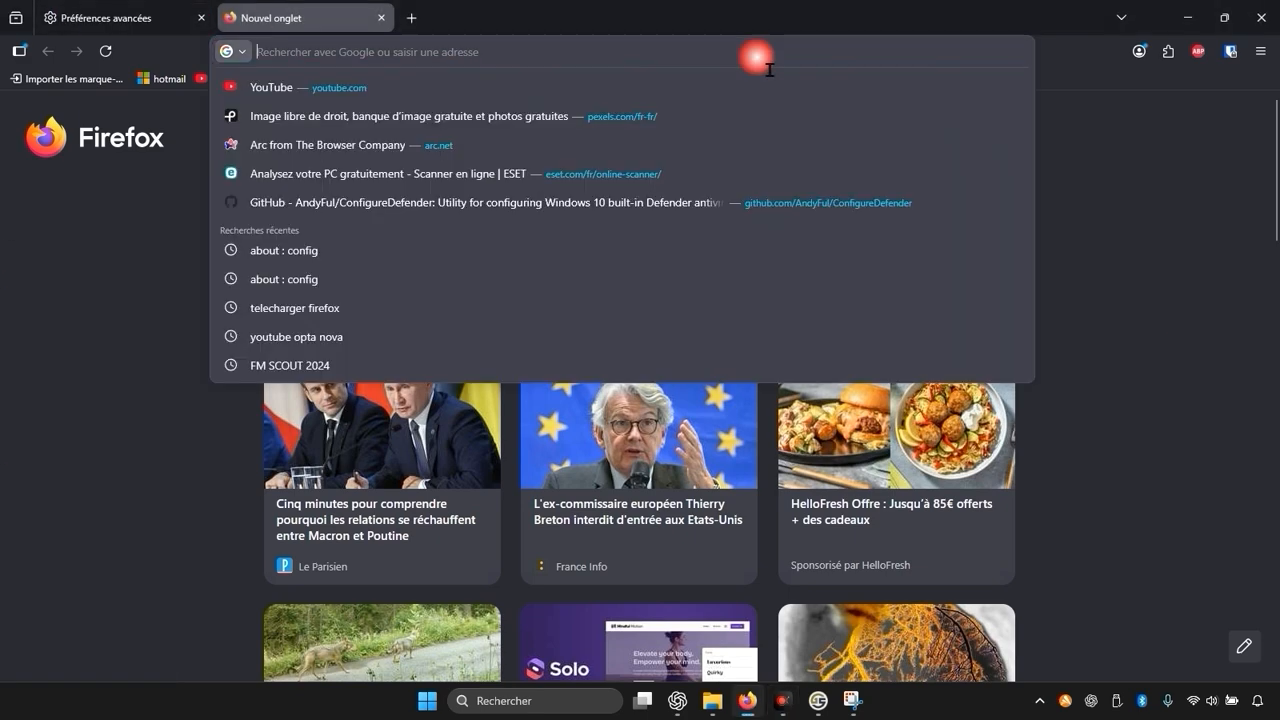
pyautogui.write('ubl')
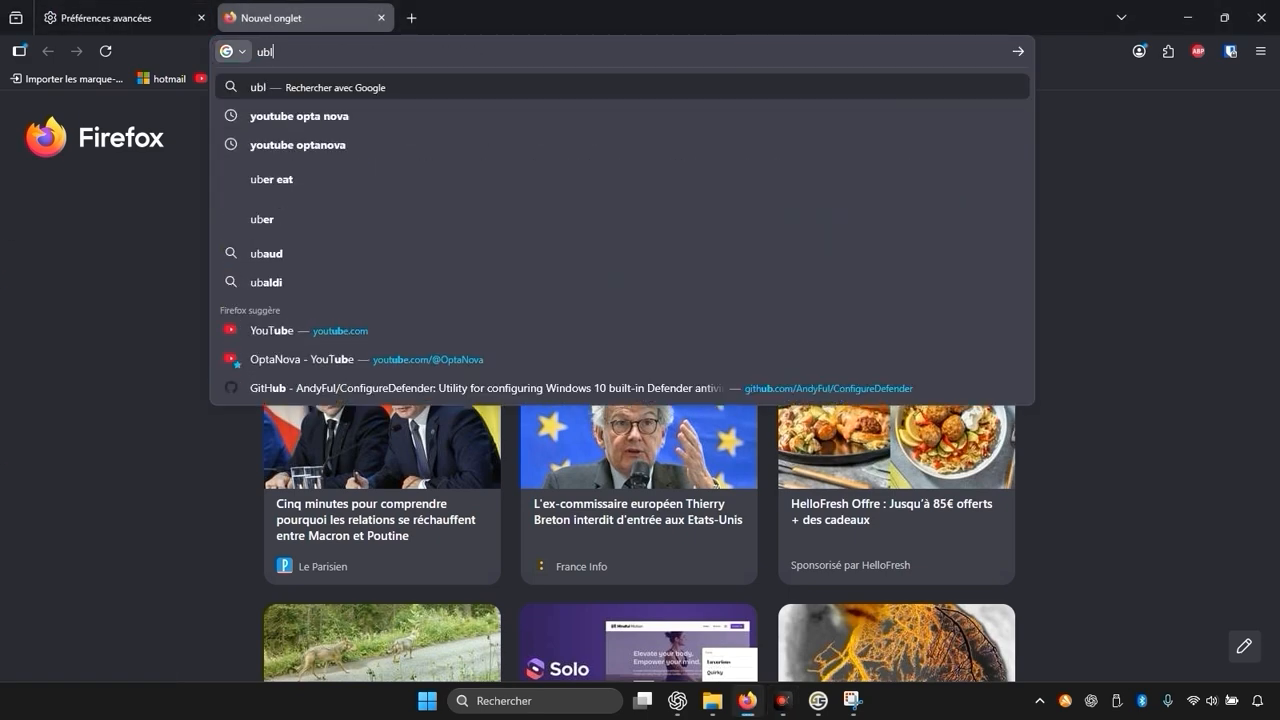
pyautogui.write('ock orig')
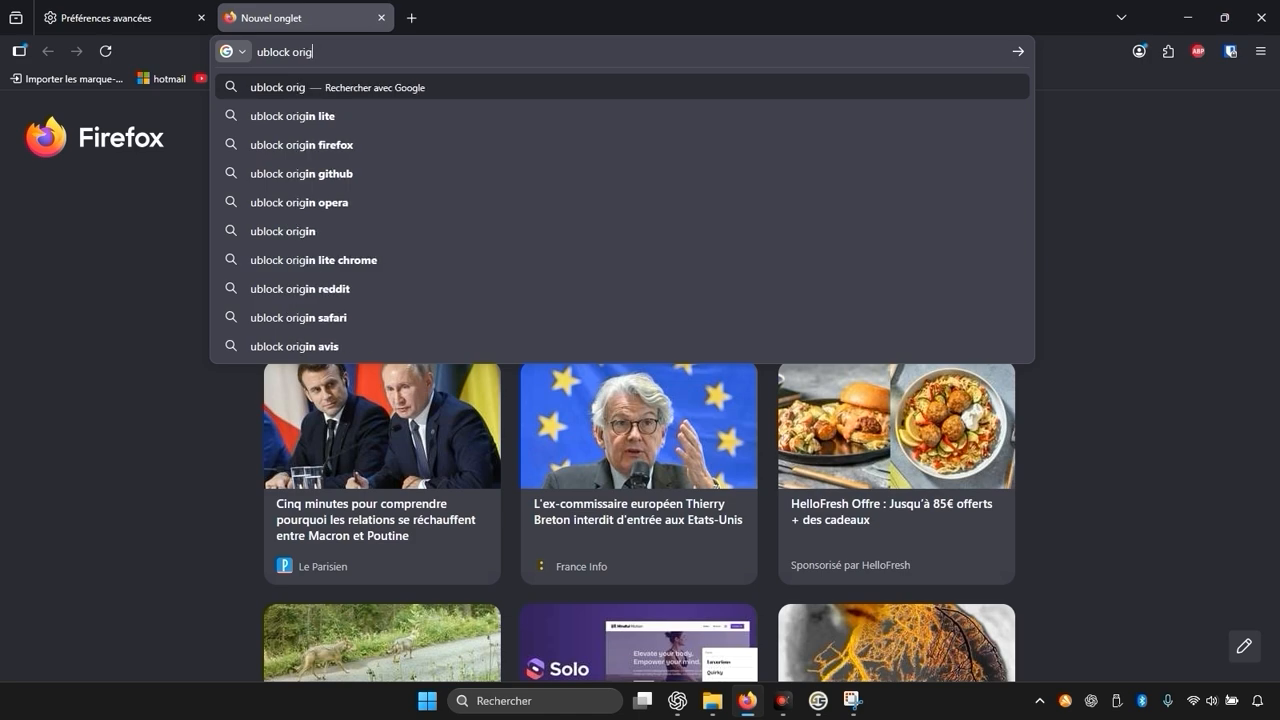
pyautogui.write('in')
pyautogui.press('Return')
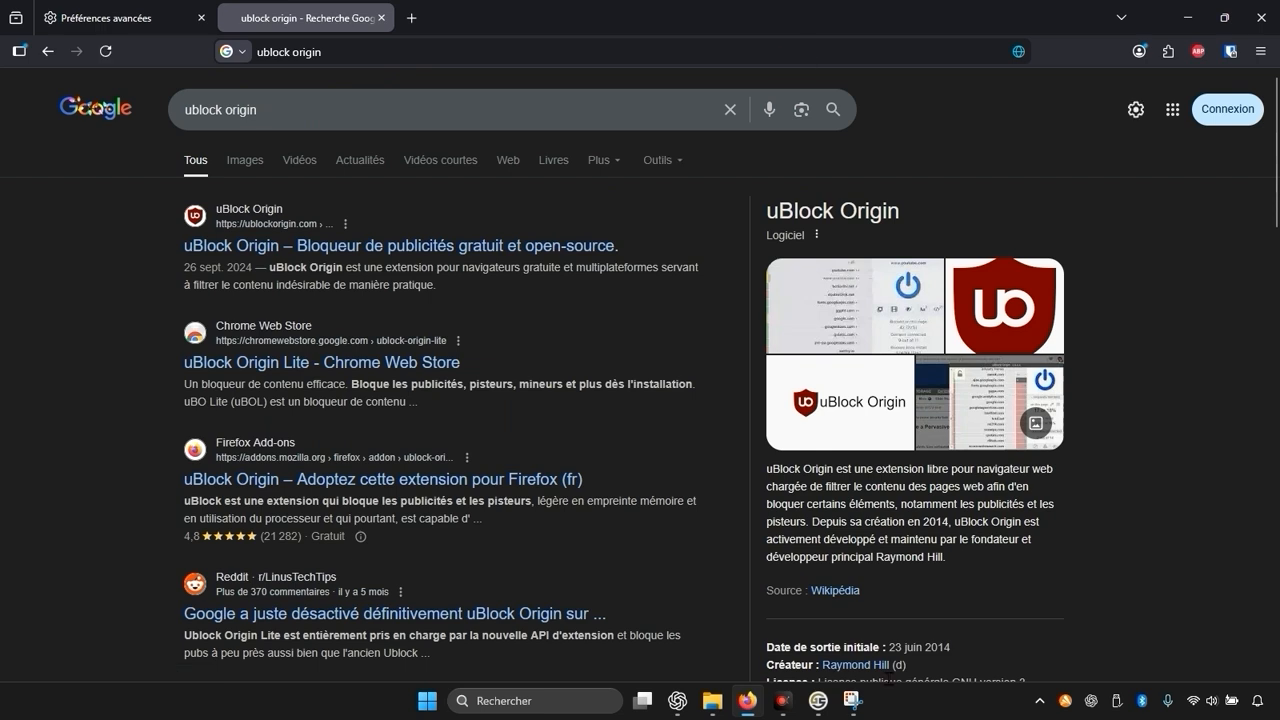
pyautogui.click(1198, 52)
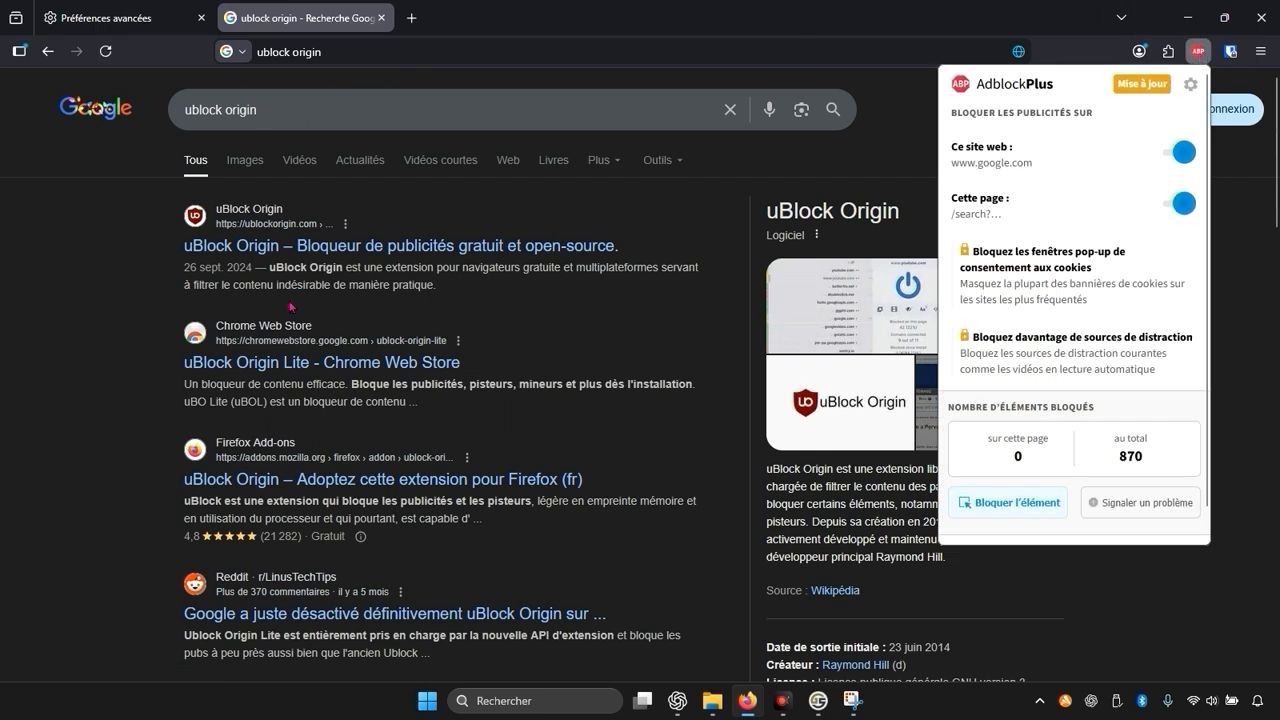
pyautogui.click(355, 253)
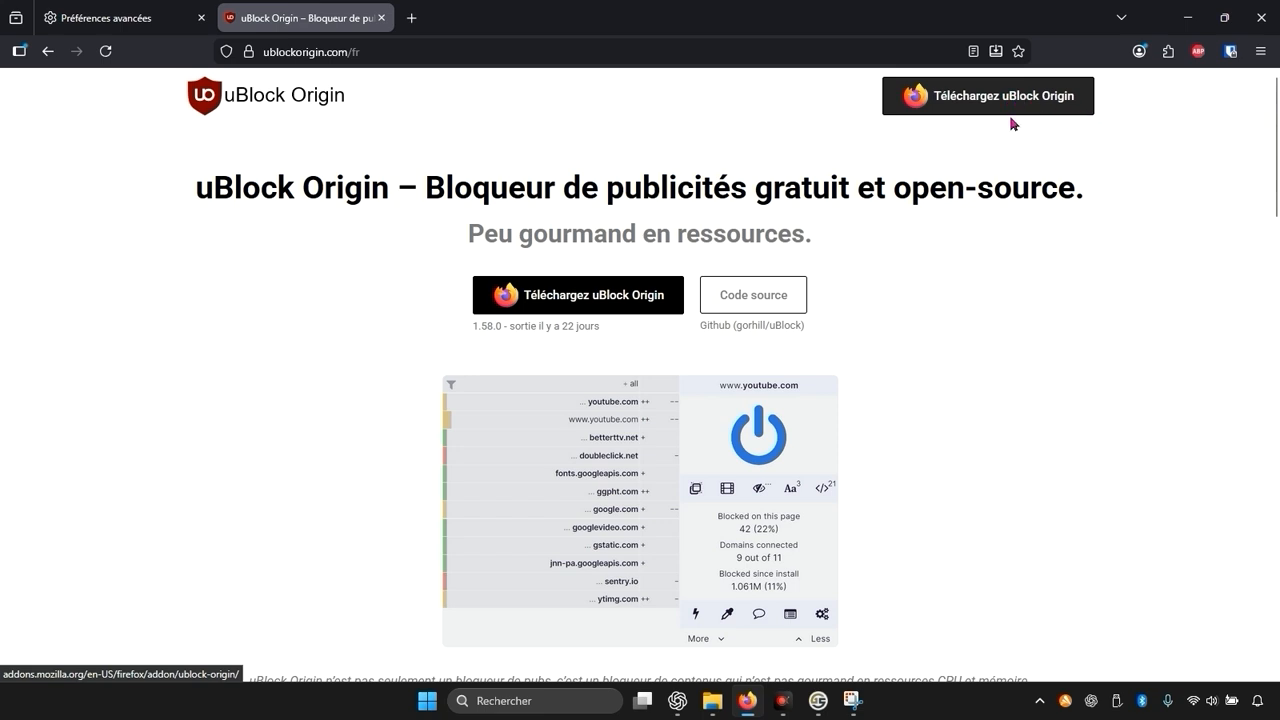
# Review the installed extensions in the add-ons manager, then return to the uBlock Origin page
pyautogui.click(1168, 51)
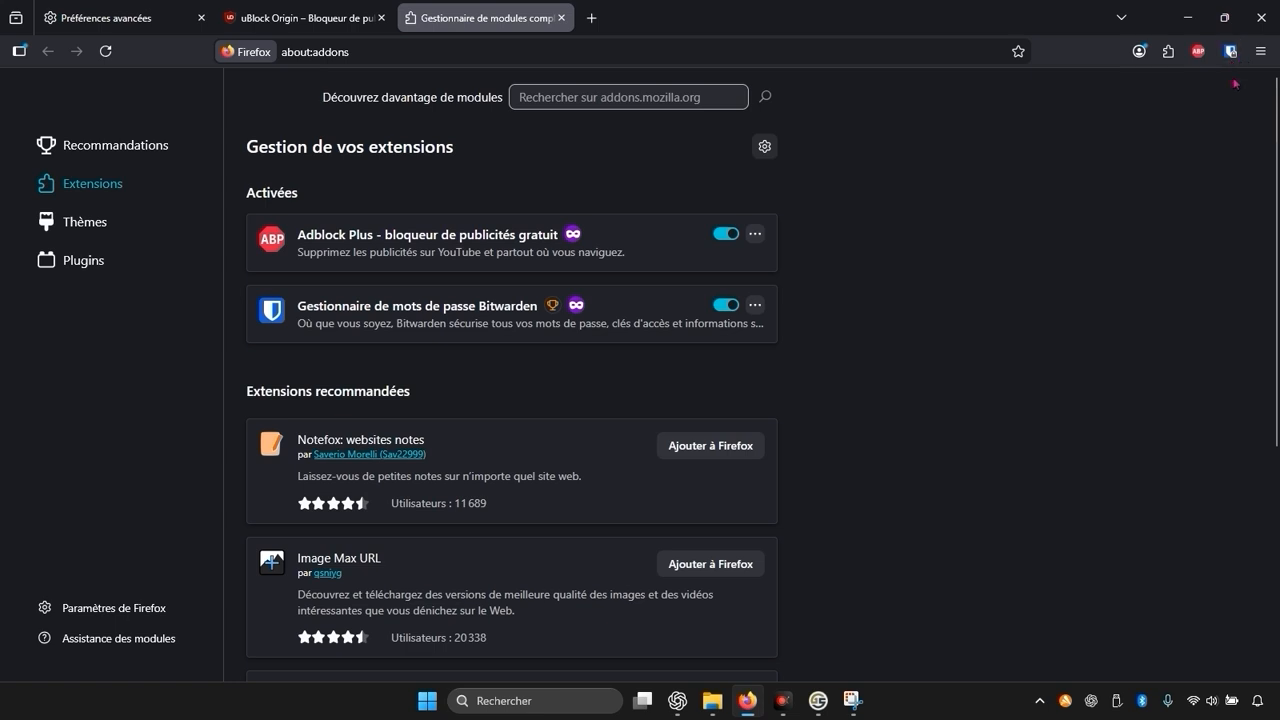
pyautogui.hotkey('ctrl', 'shift', 'Tab')
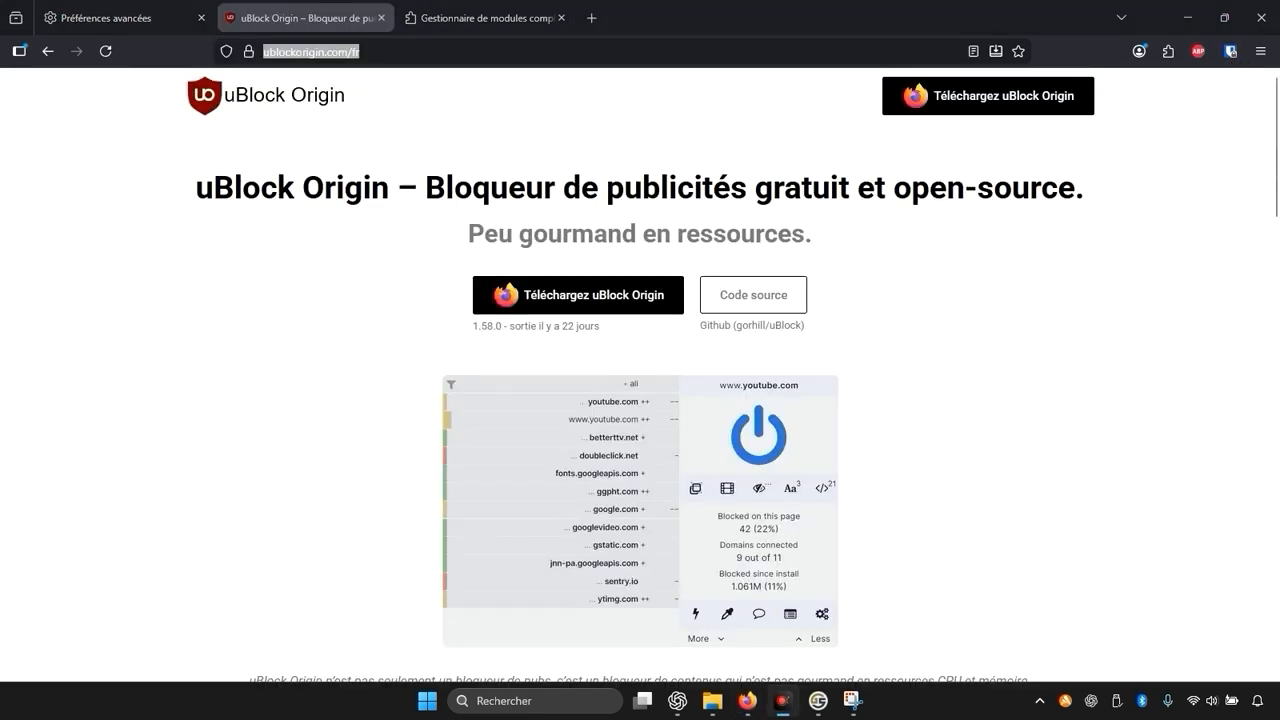
# Search the web for "localcdn firefox" and open the LocalCDN page on Firefox Add-ons
pyautogui.click(422, 52)
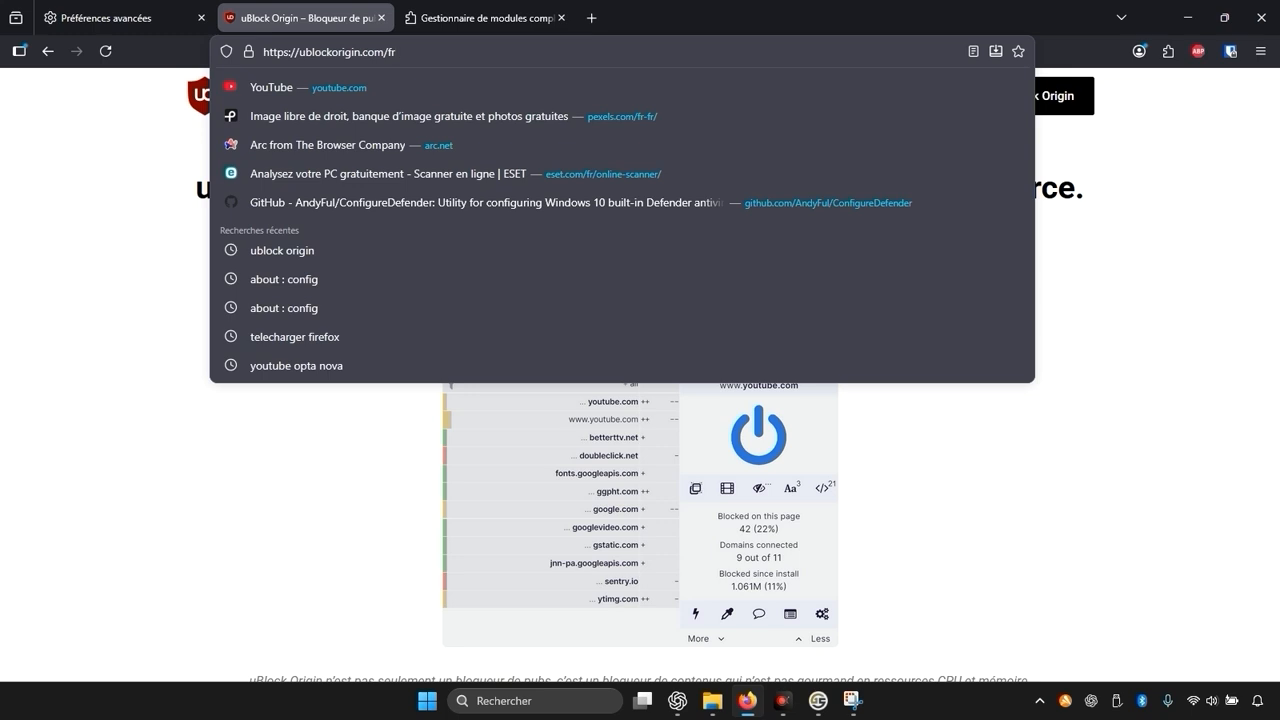
pyautogui.hotkey('ctrl', 'a')
pyautogui.write('lo')
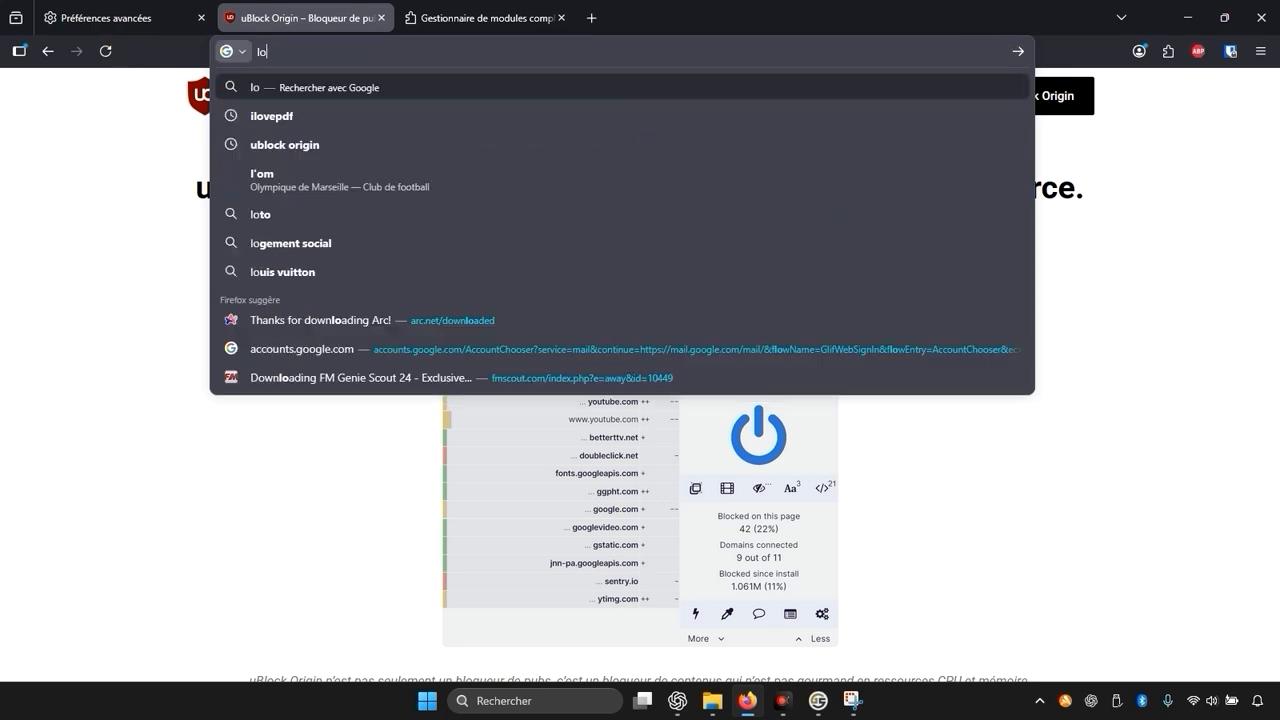
pyautogui.write('calce')
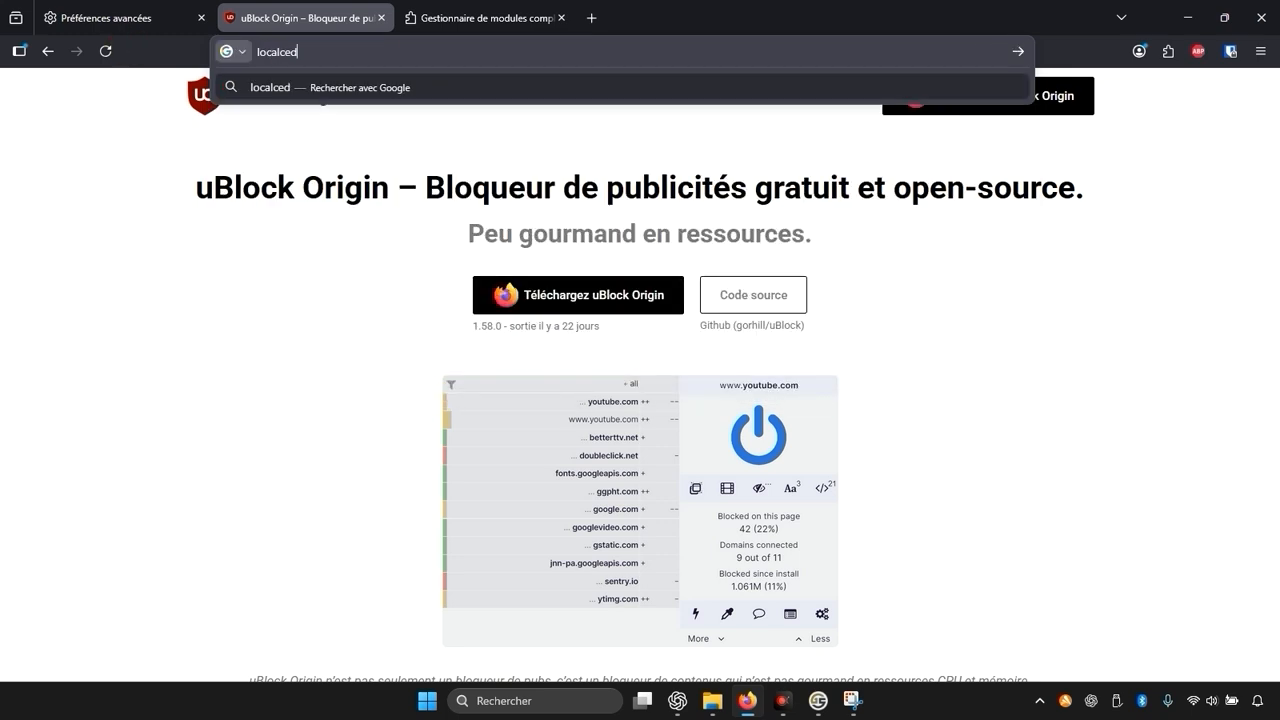
pyautogui.press('BackSpace')
pyautogui.write('d')
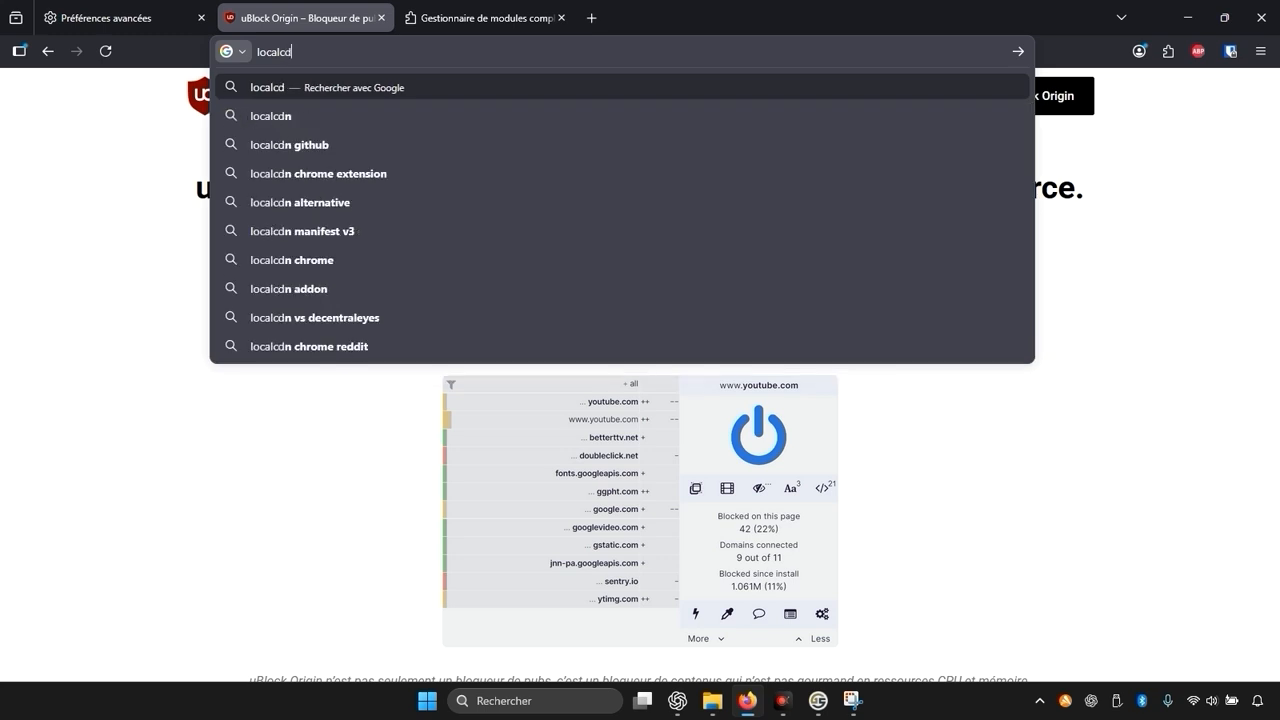
pyautogui.write('n firefox')
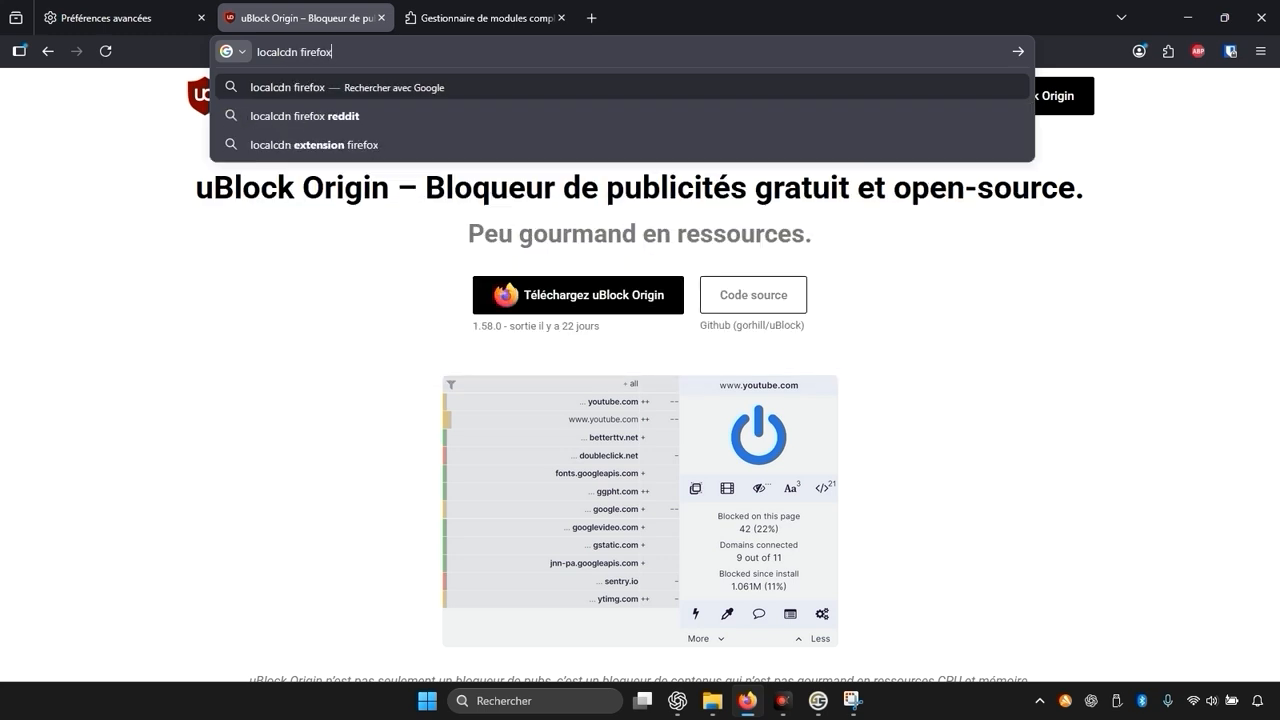
pyautogui.press('Return')
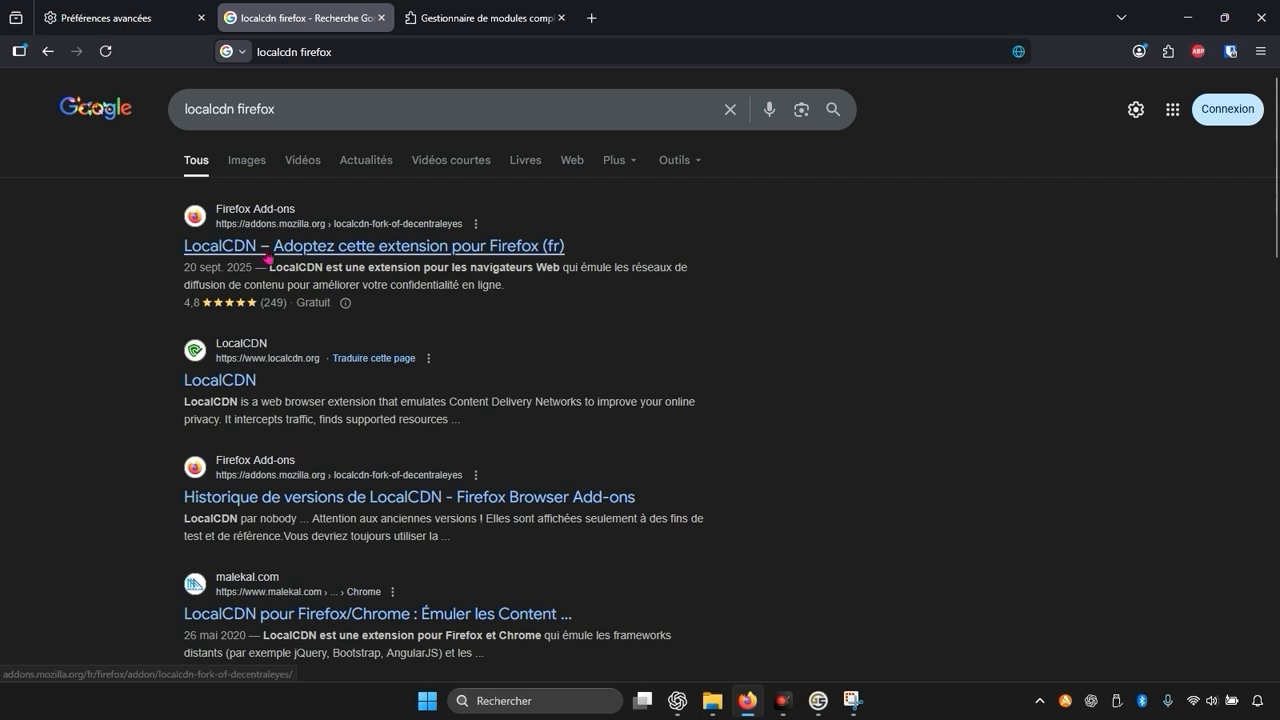
pyautogui.click(266, 250)
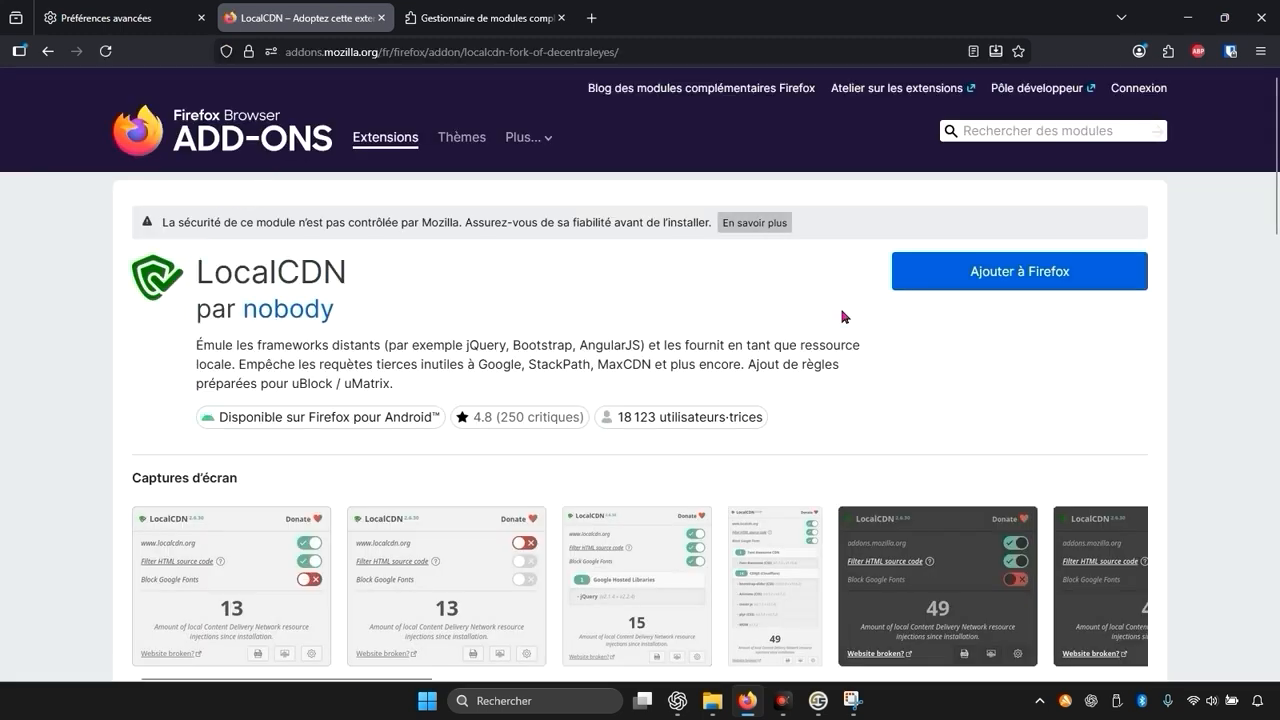
# Add the LocalCDN extension to Firefox with permission to run in private windows, and dismiss the translation offer on its welcome page
pyautogui.click(982, 287)
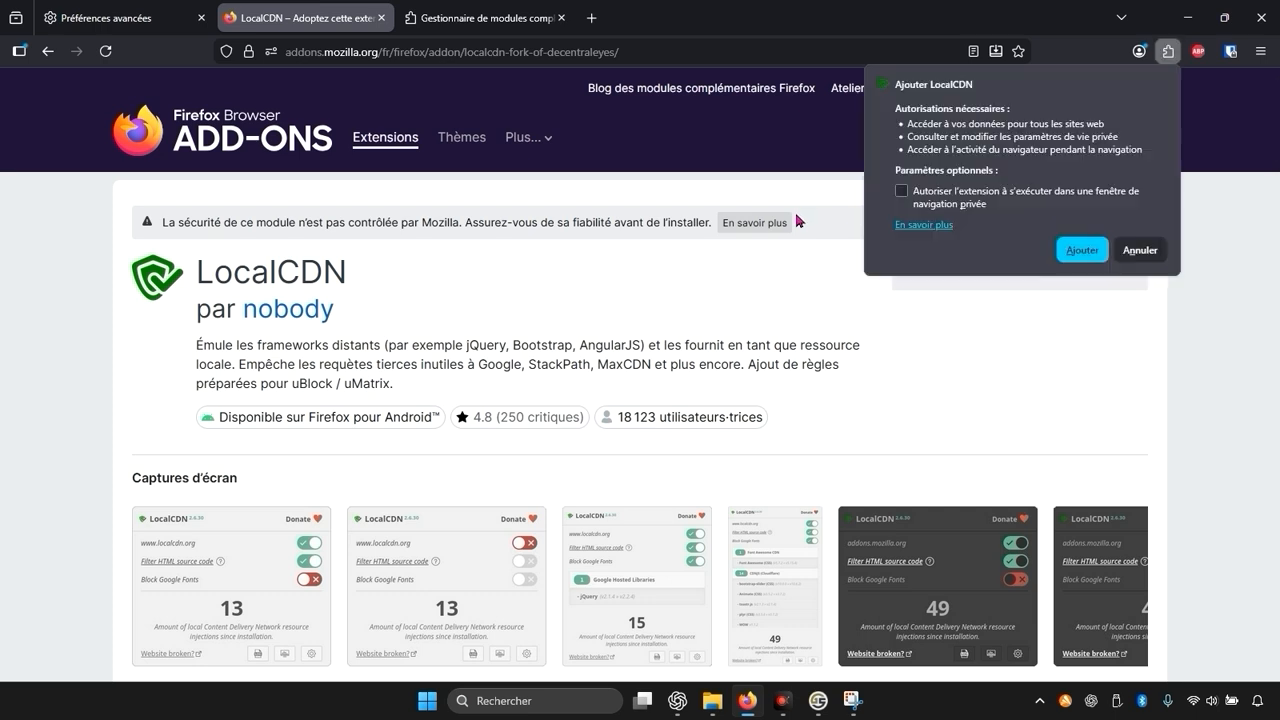
pyautogui.click(962, 201)
pyautogui.click(1078, 250)
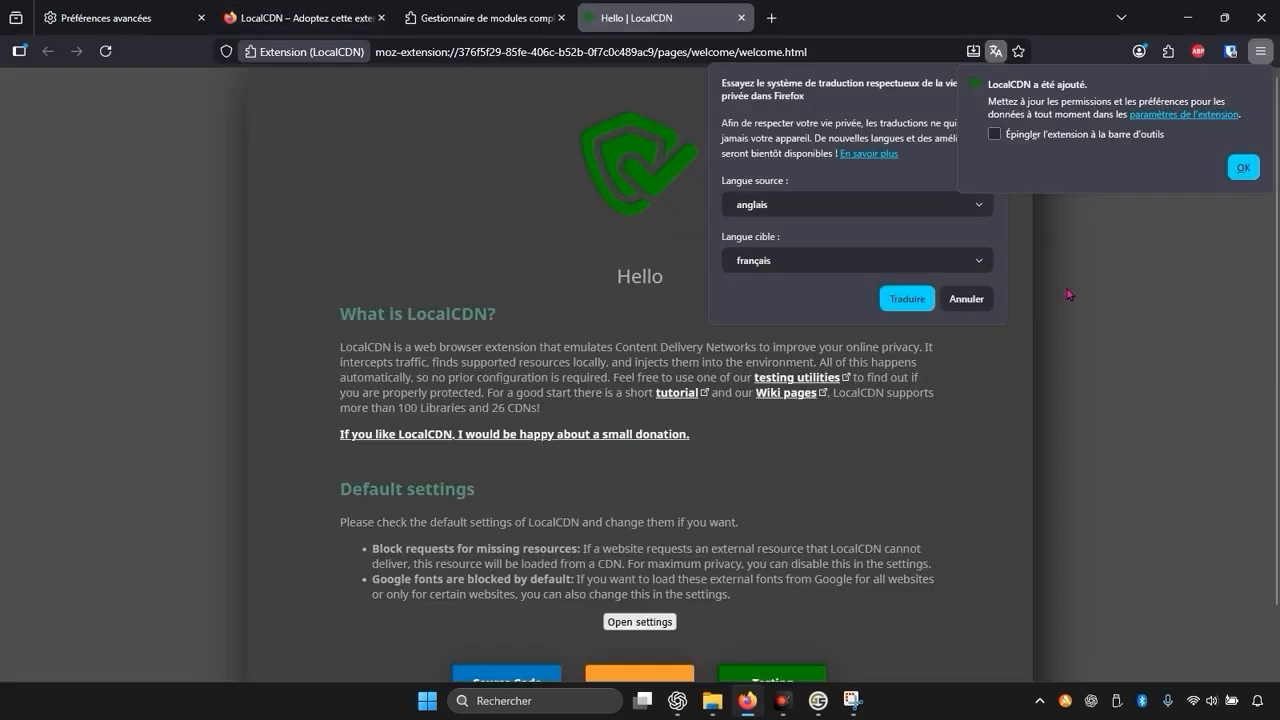
pyautogui.click(966, 298)
pyautogui.scroll(1, 772, 371)
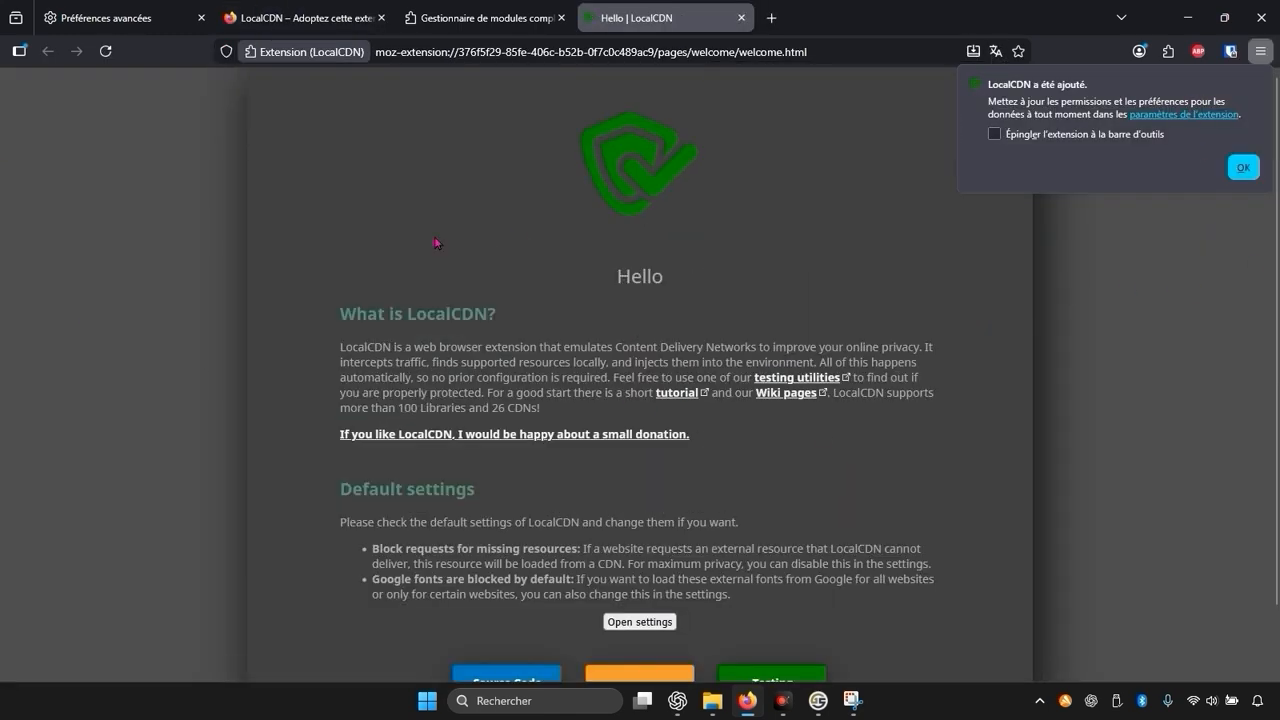
# Pin the LocalCDN extension to the toolbar and close its installation notice
pyautogui.click(1125, 138)
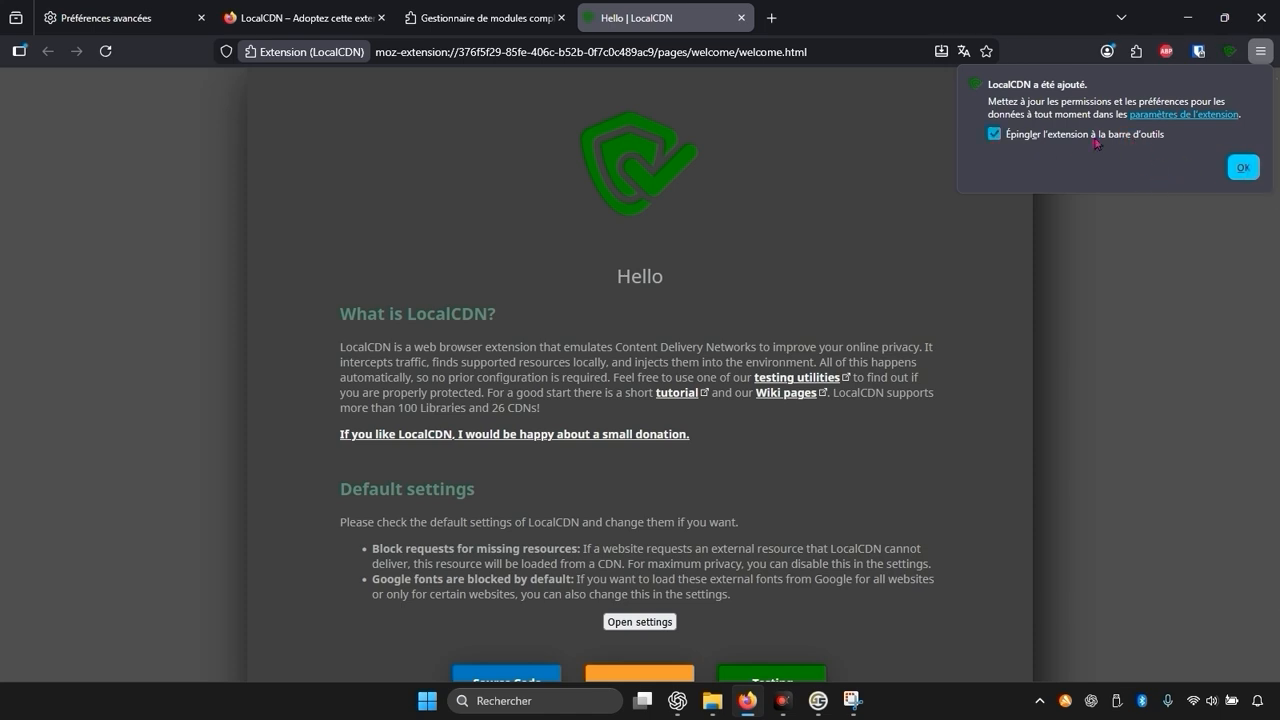
pyautogui.click(1243, 167)
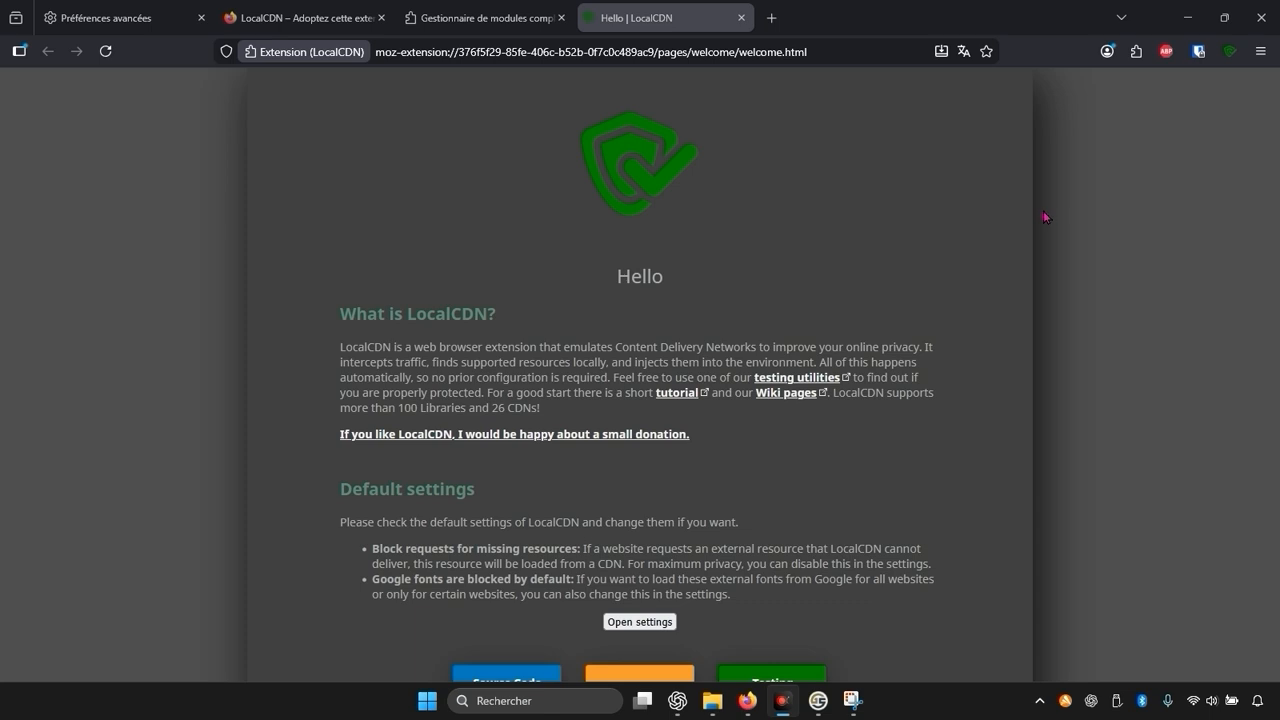
# Search the web for "canvasblocker" and open the CanvasBlocker page on Firefox Add-ons
pyautogui.click(520, 55)
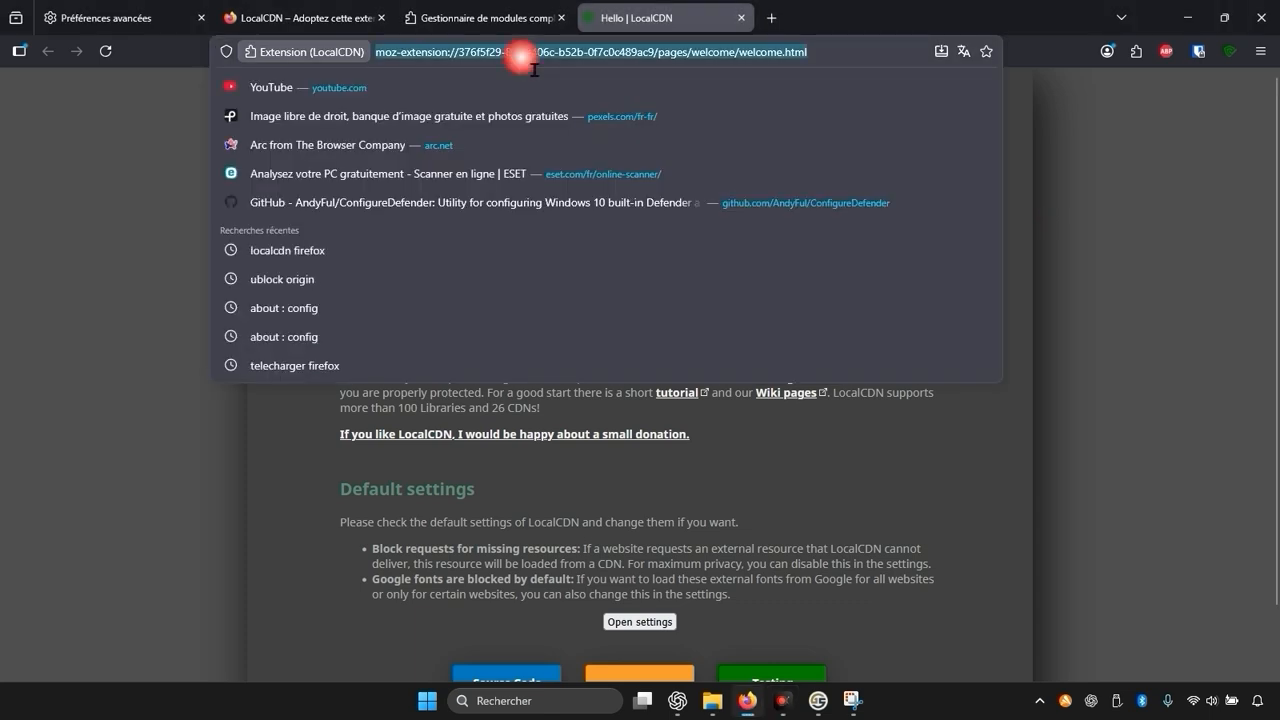
pyautogui.write('can')
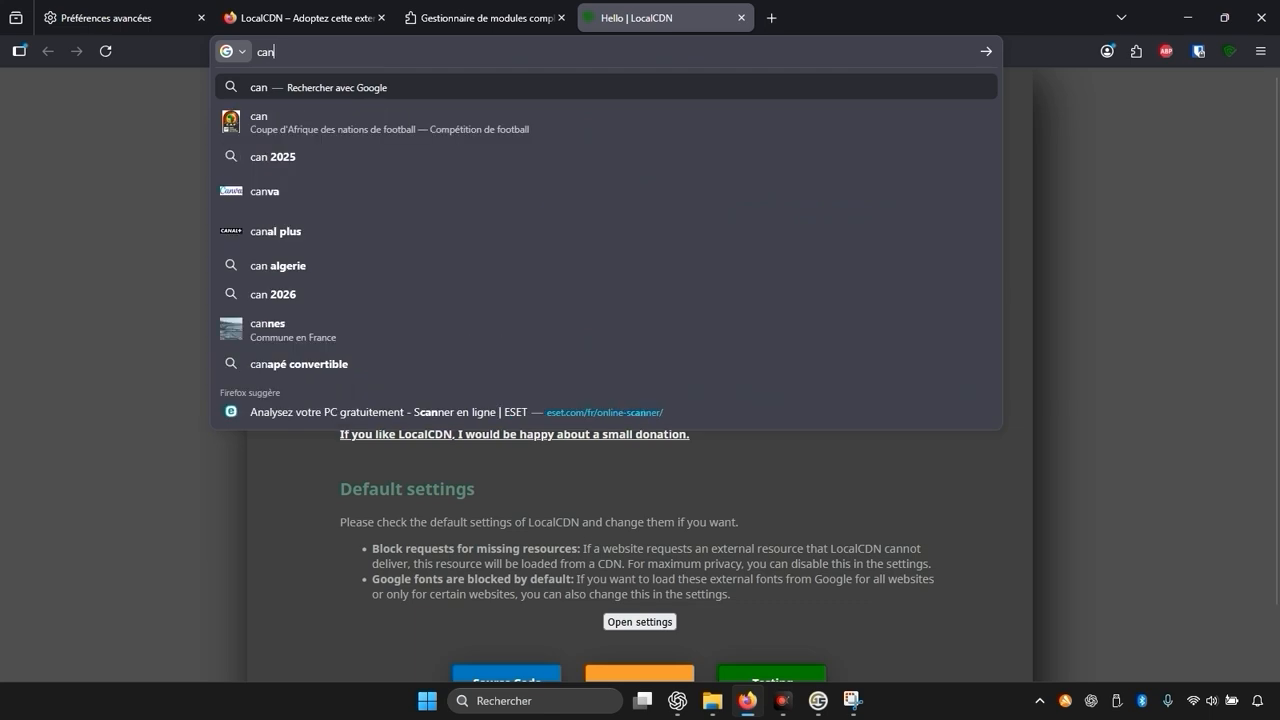
pyautogui.write('vasblo')
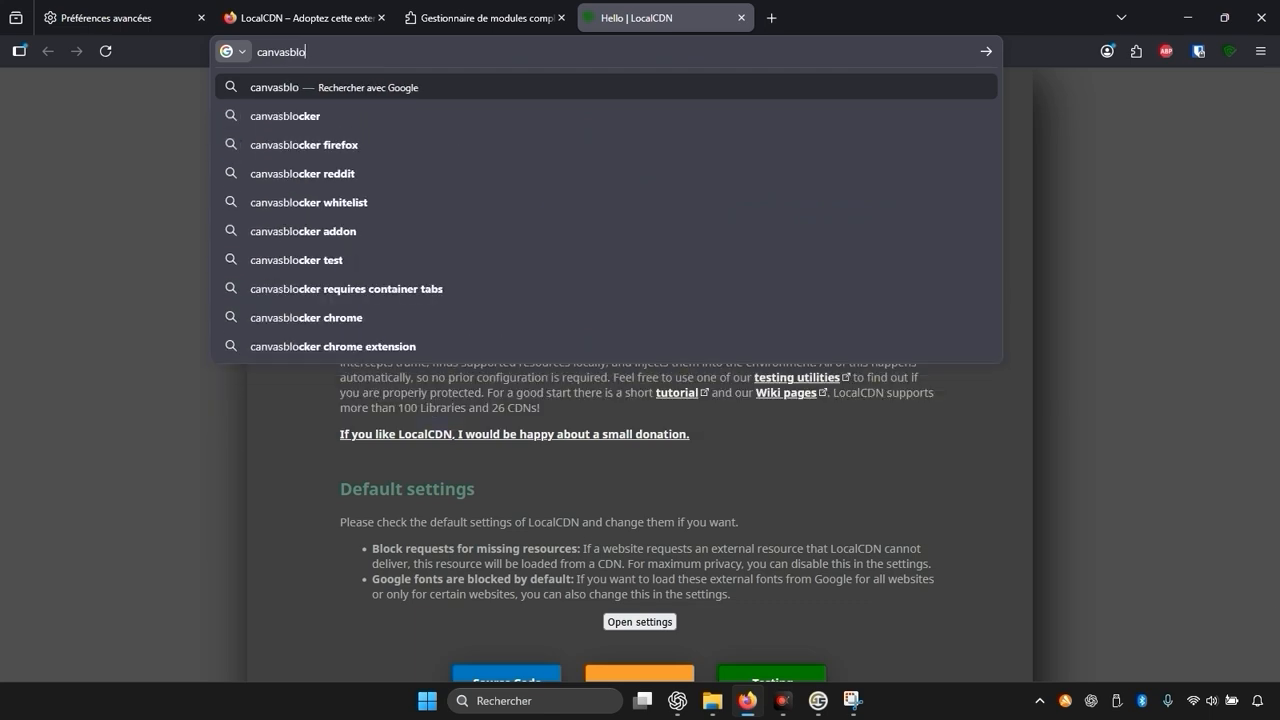
pyautogui.write('cker')
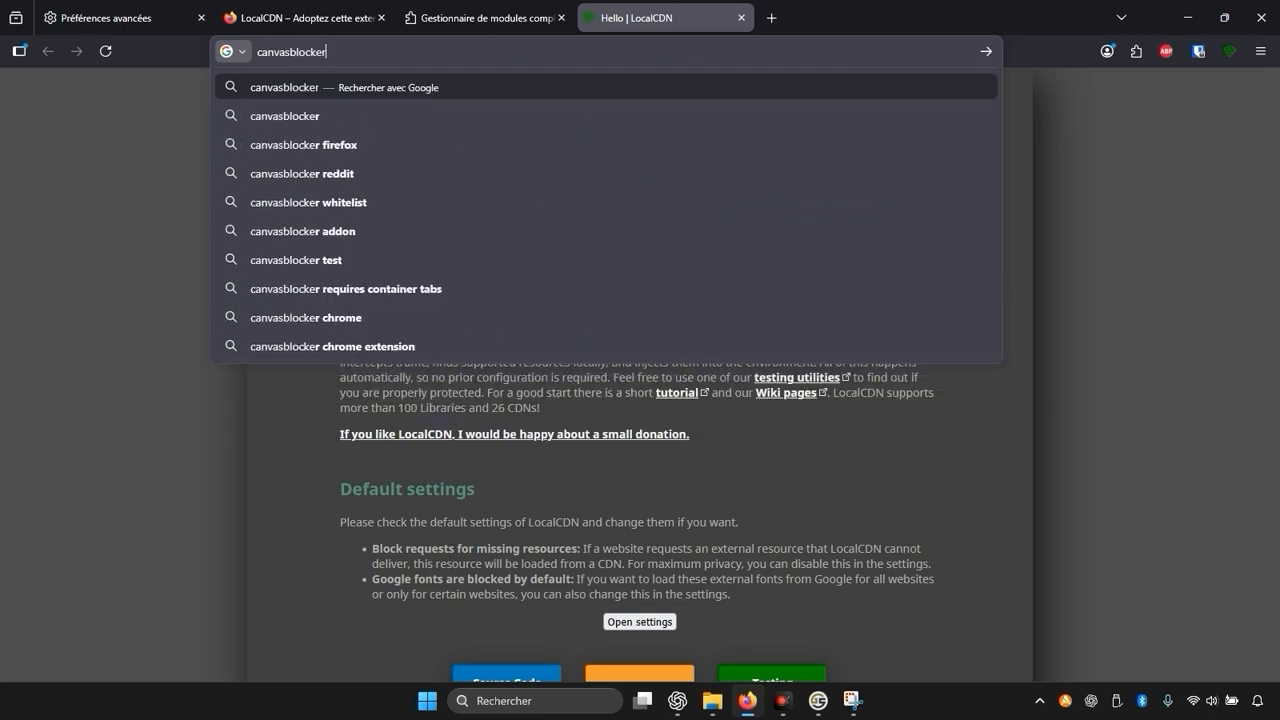
pyautogui.press('Return')
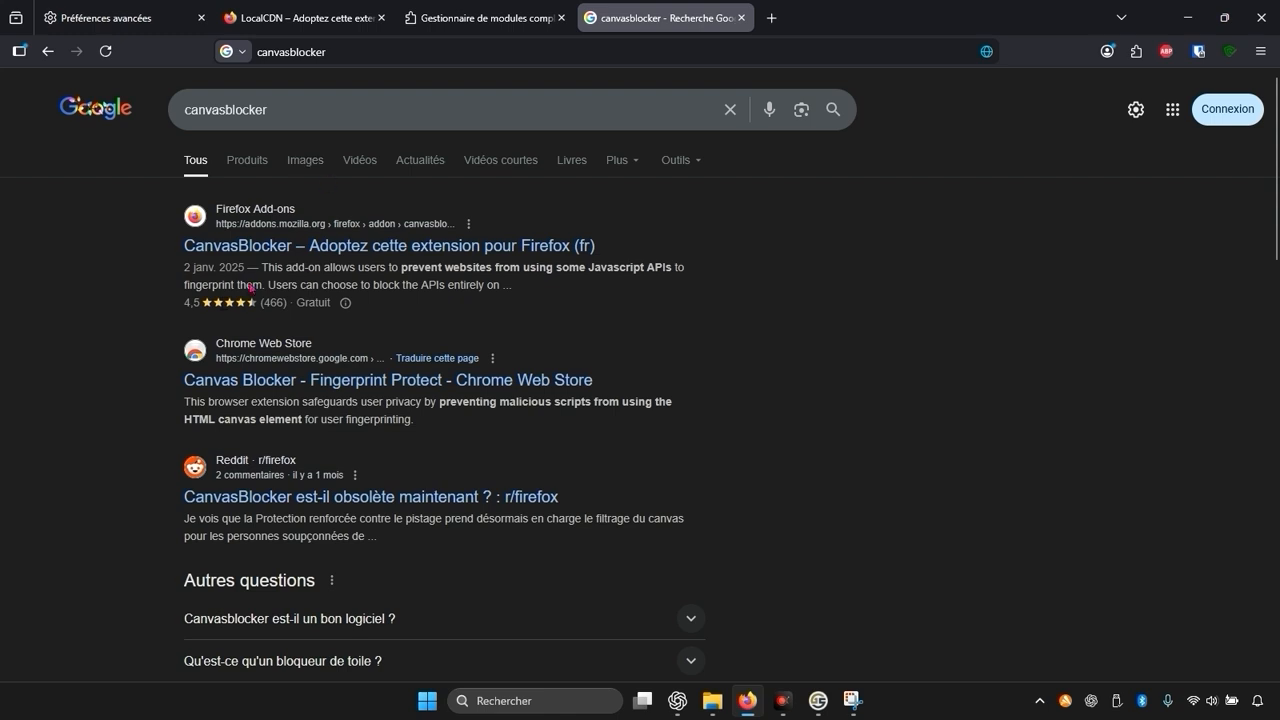
pyautogui.click(506, 247)
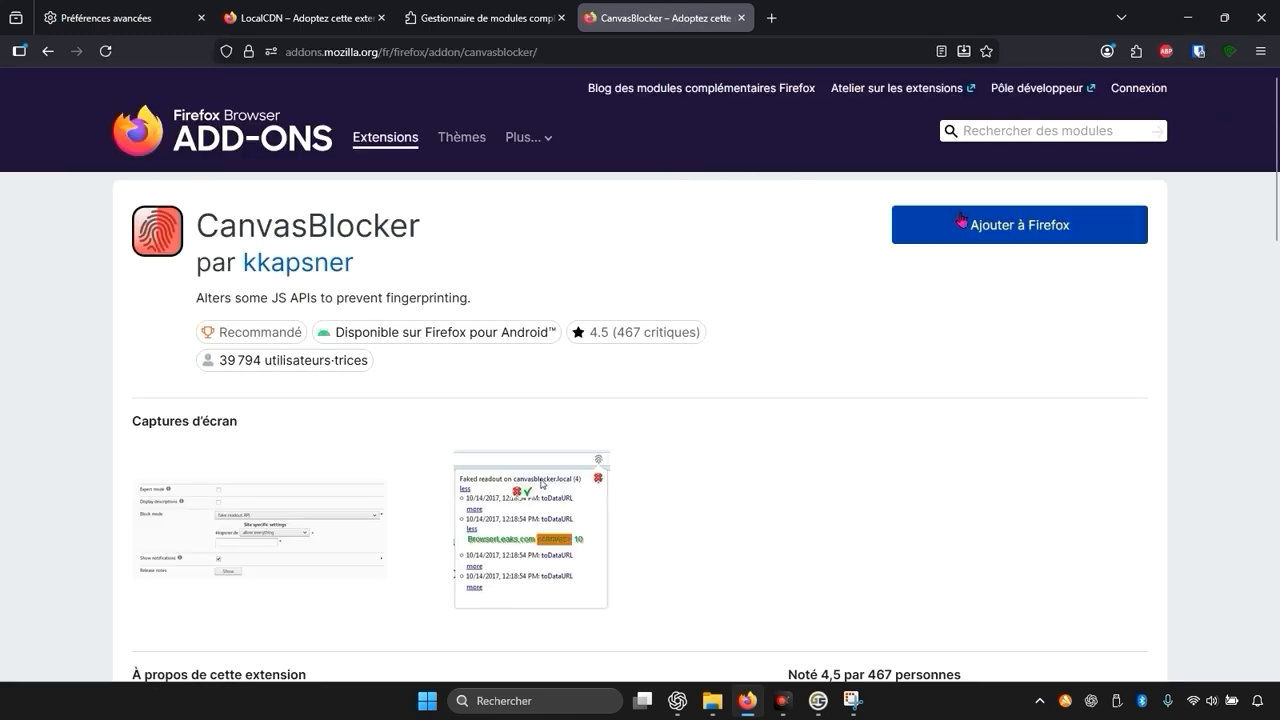
# Add the CanvasBlocker extension to Firefox with permission to run in private windows, and pin it to the toolbar
pyautogui.click(985, 238)
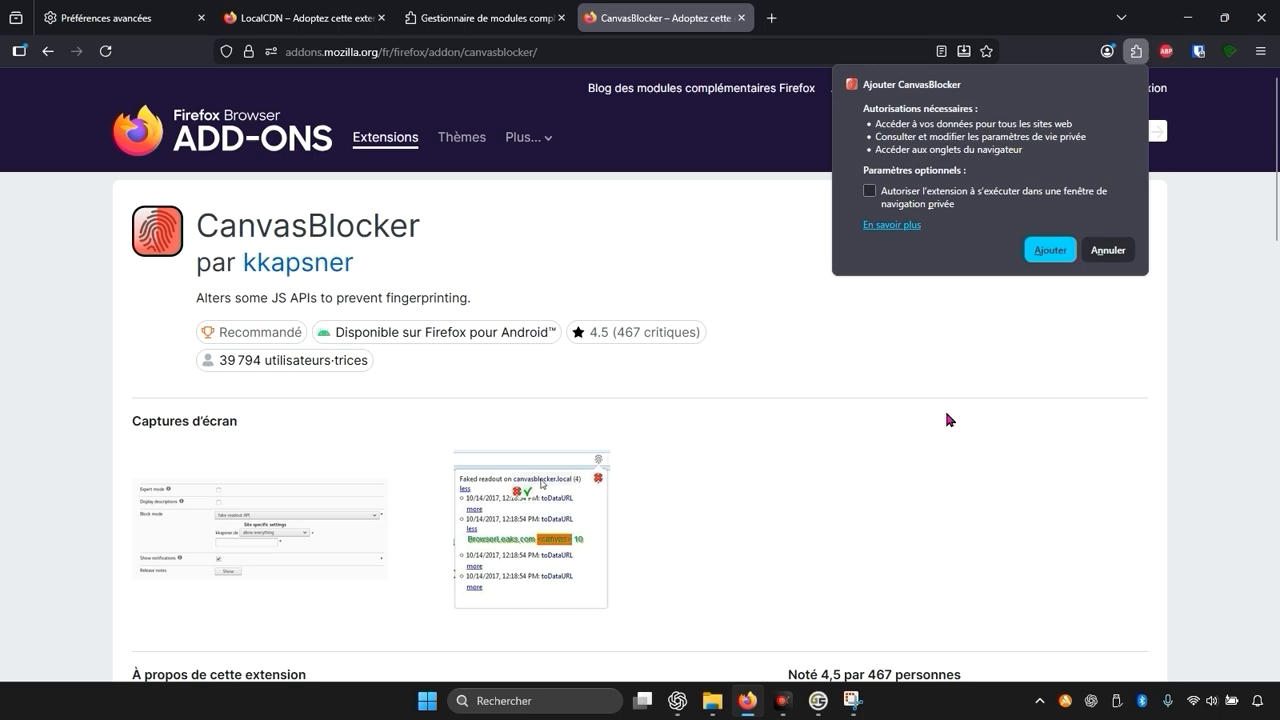
pyautogui.click(869, 190)
pyautogui.click(1049, 250)
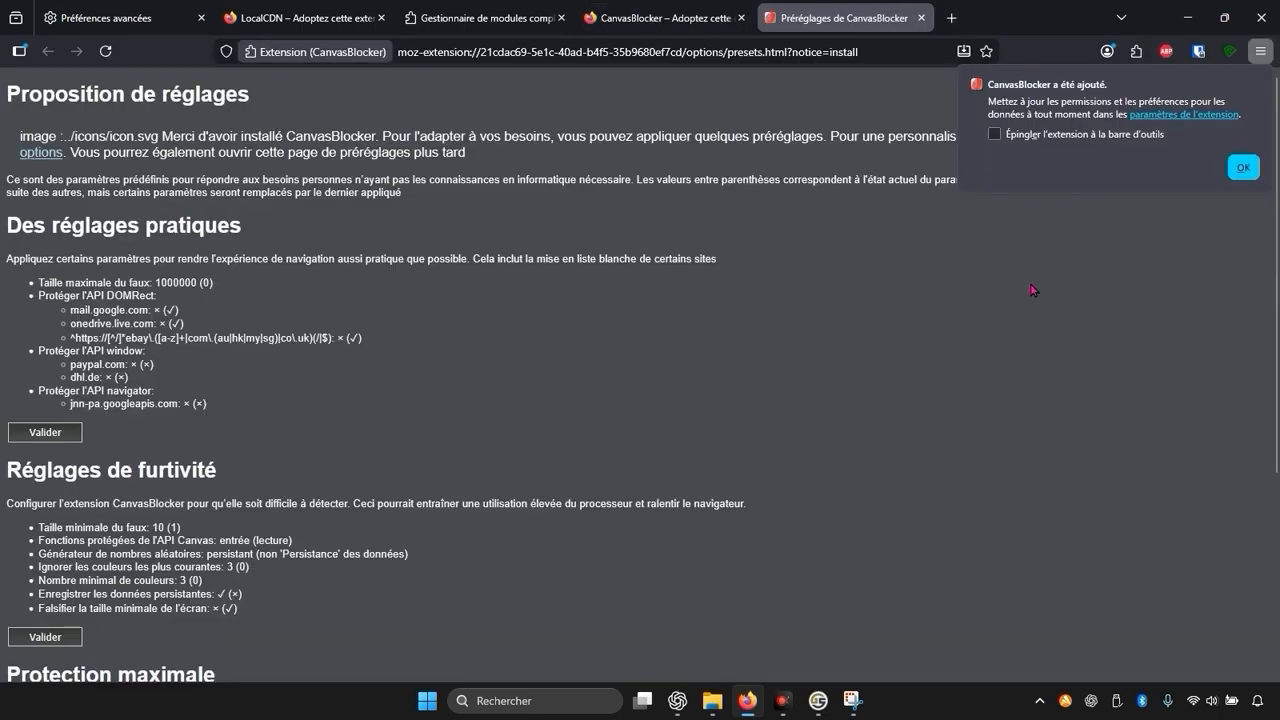
pyautogui.click(1056, 137)
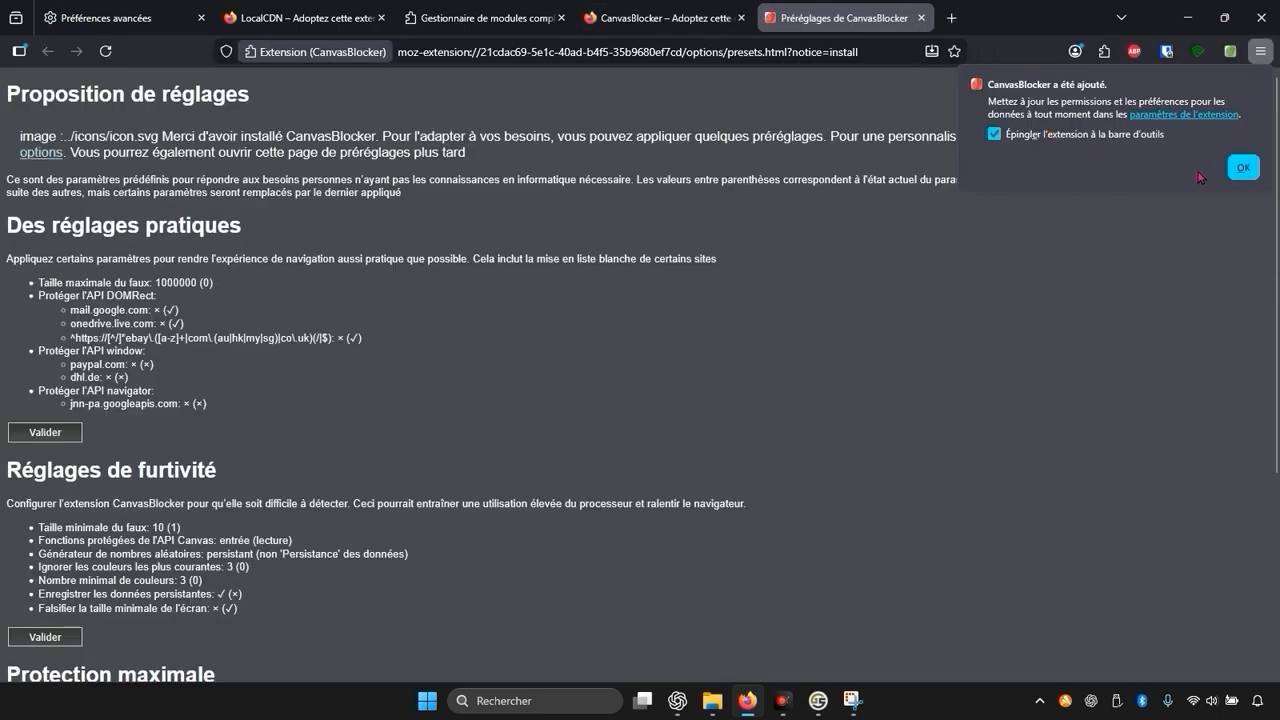
pyautogui.click(1240, 168)
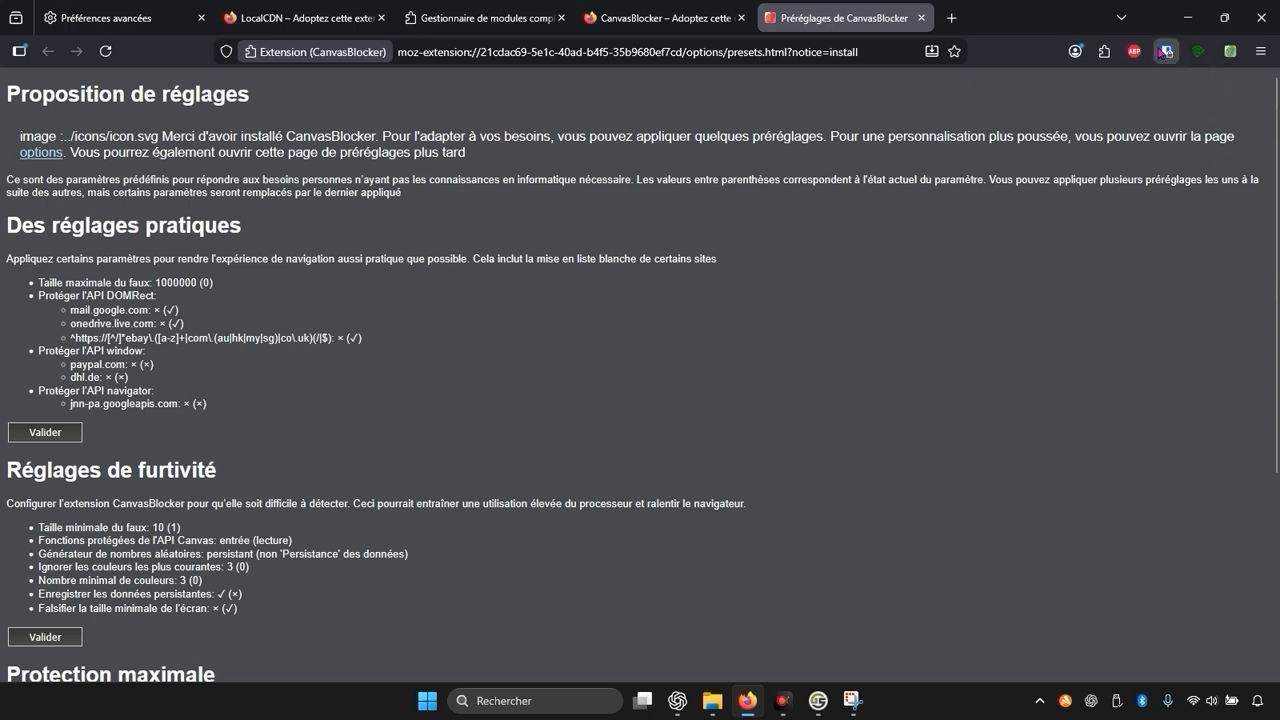